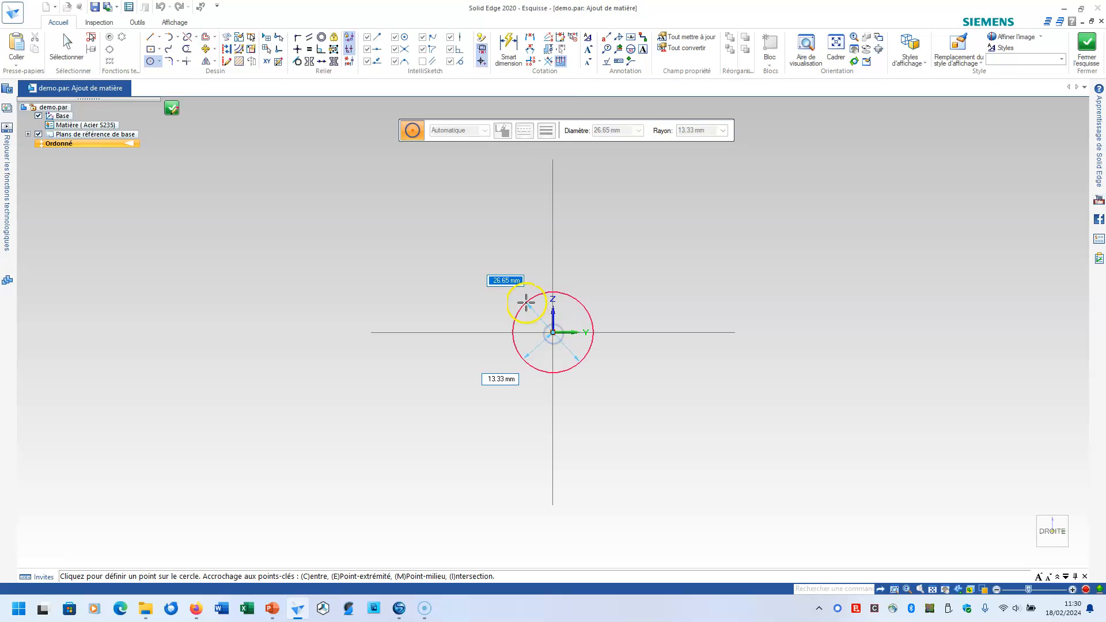
# Dimension the circle's diameter, set it to 12 mm, and close the sketch.
pyautogui.click(518, 48)
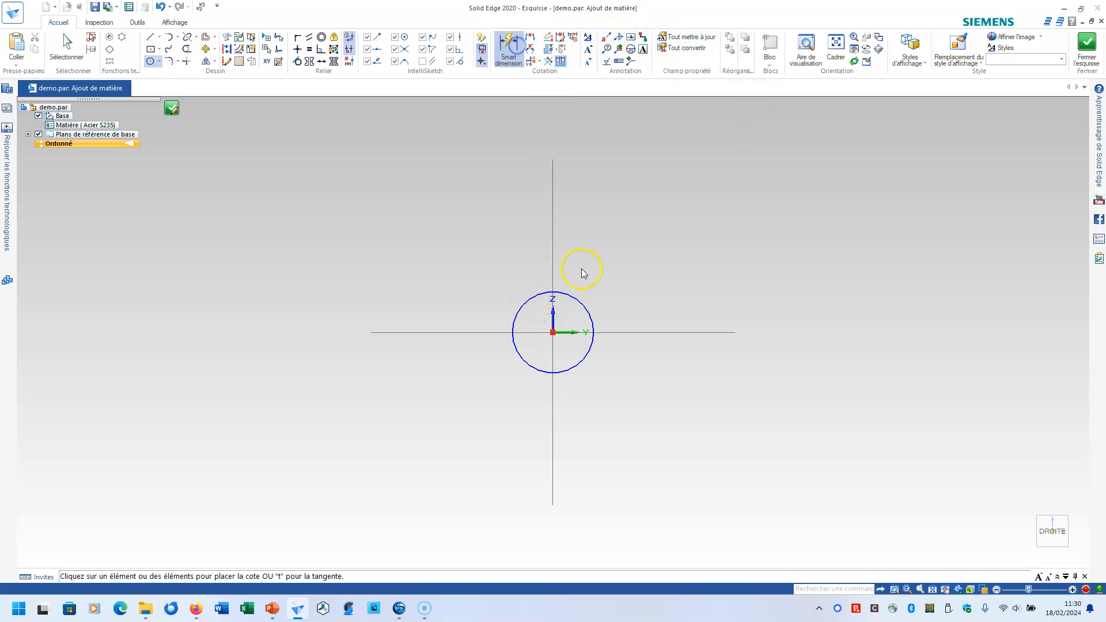
pyautogui.click(579, 297)
pyautogui.click(588, 278)
pyautogui.write('1')
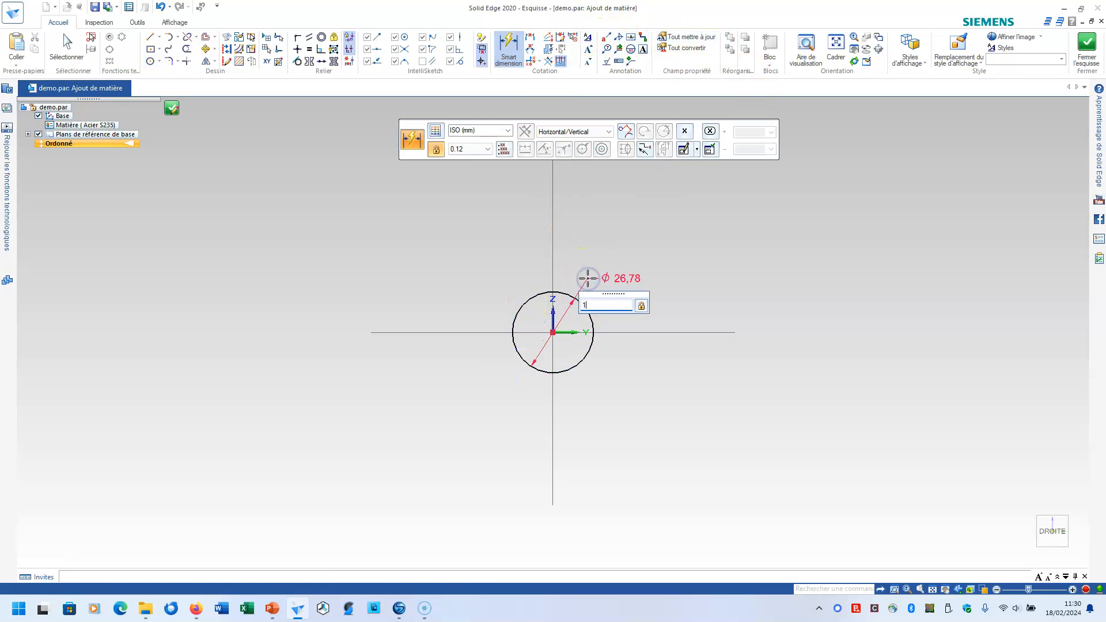
pyautogui.write('2')
pyautogui.press('Return')
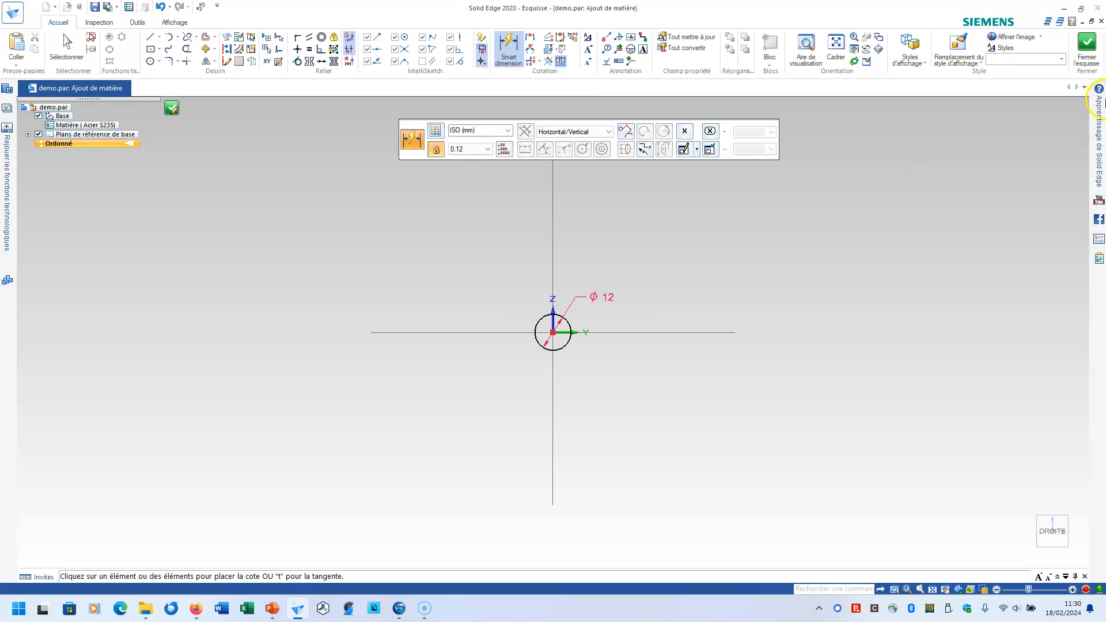
pyautogui.click(1087, 49)
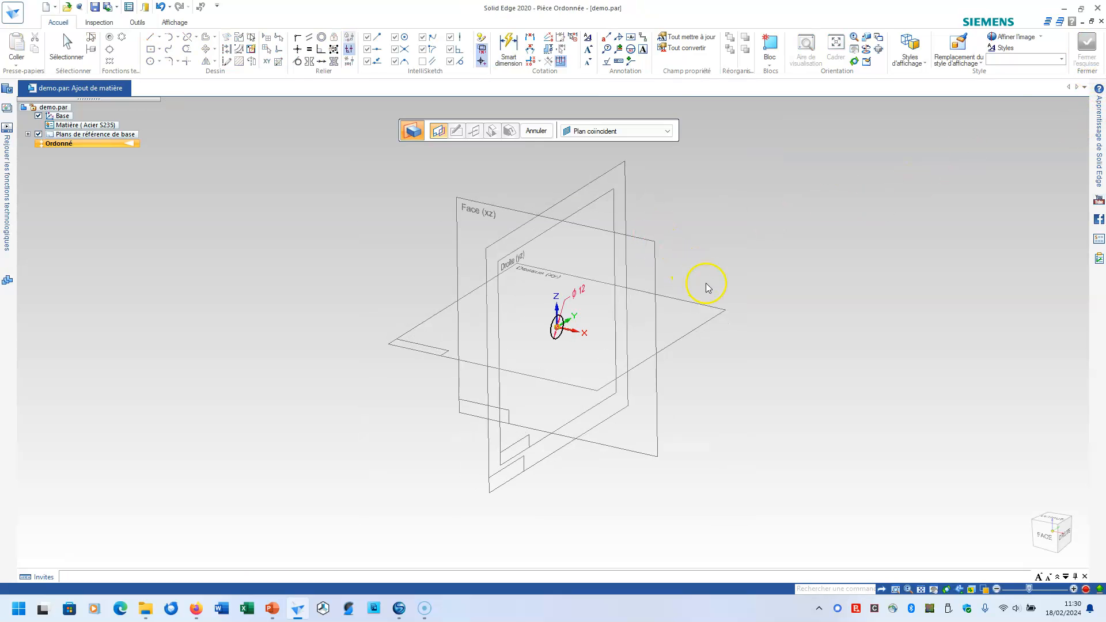
# Extrude the 12 mm circle 80 mm along the positive X direction and finish the feature.
pyautogui.press('Return')
pyautogui.click(770, 321)
pyautogui.click(536, 132)
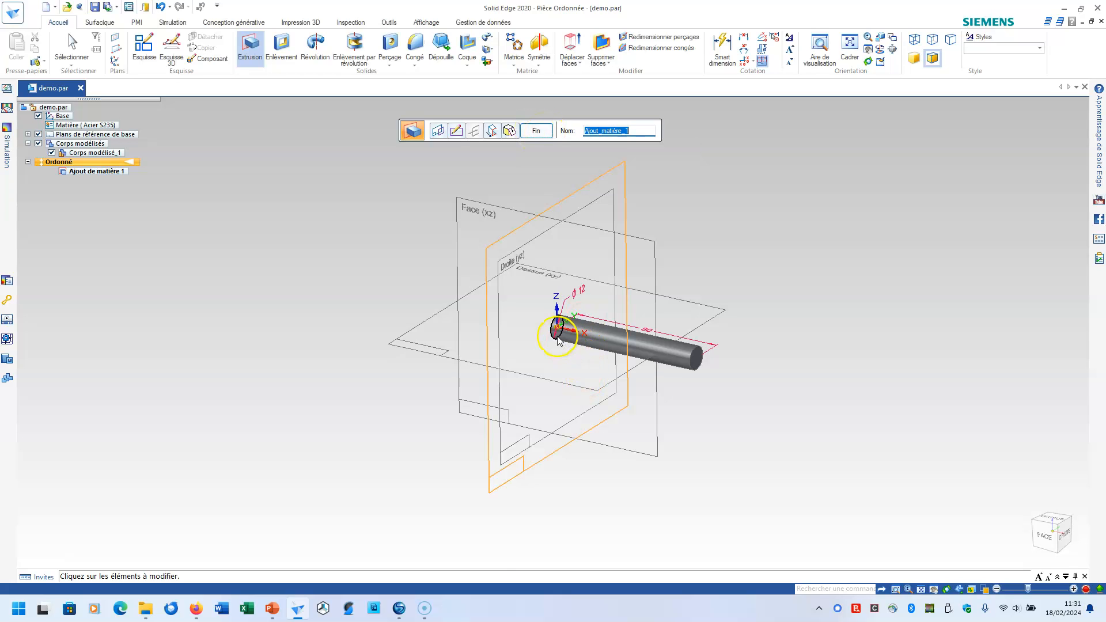
pyautogui.click(540, 132)
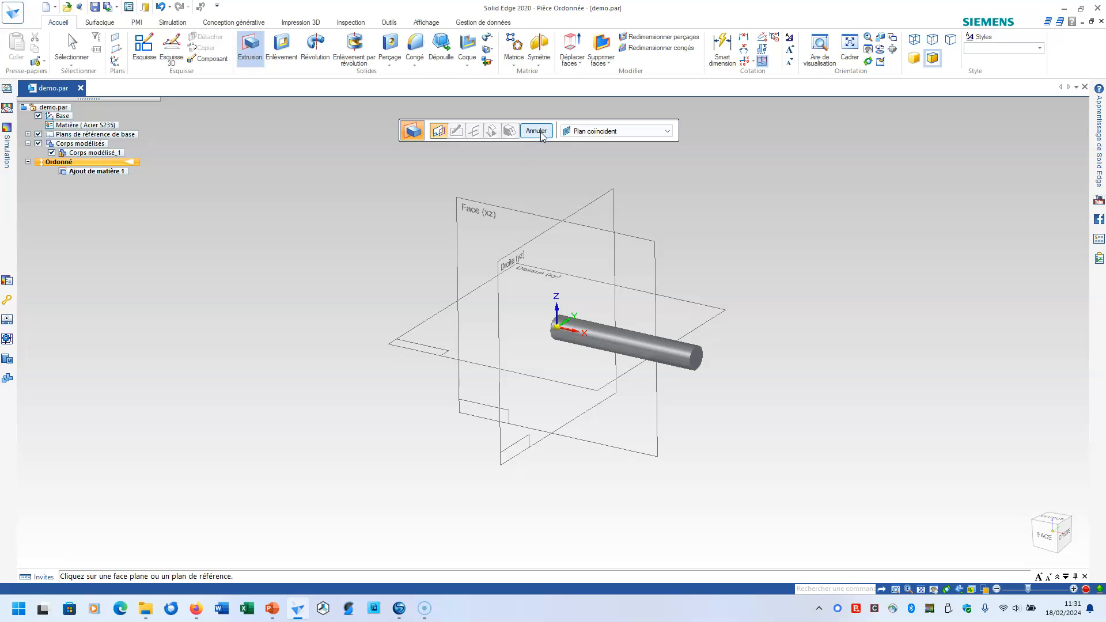
# Create a linear static (Statique linéaire) study with tetrahedral (Tétraédrique) meshing for the cylinder.
pyautogui.click(173, 25)
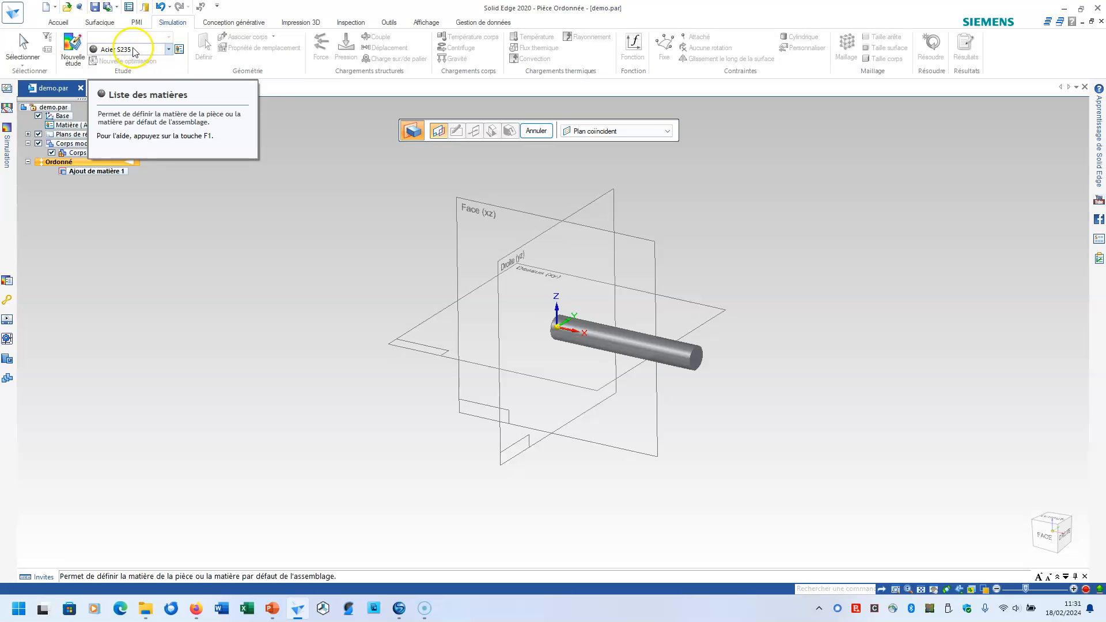
pyautogui.click(73, 51)
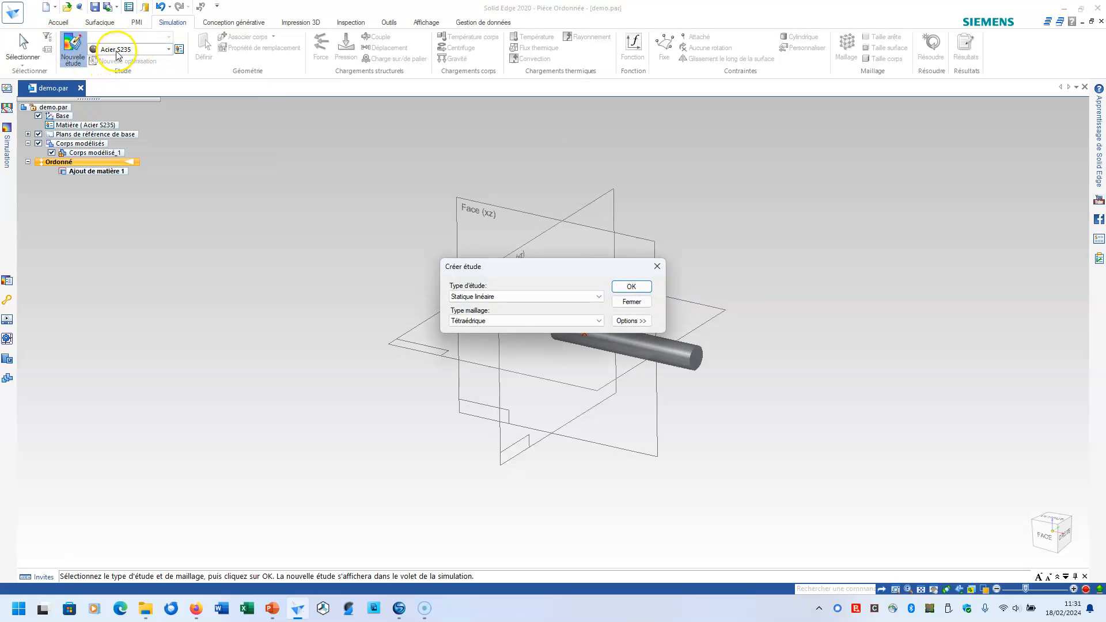
pyautogui.click(638, 290)
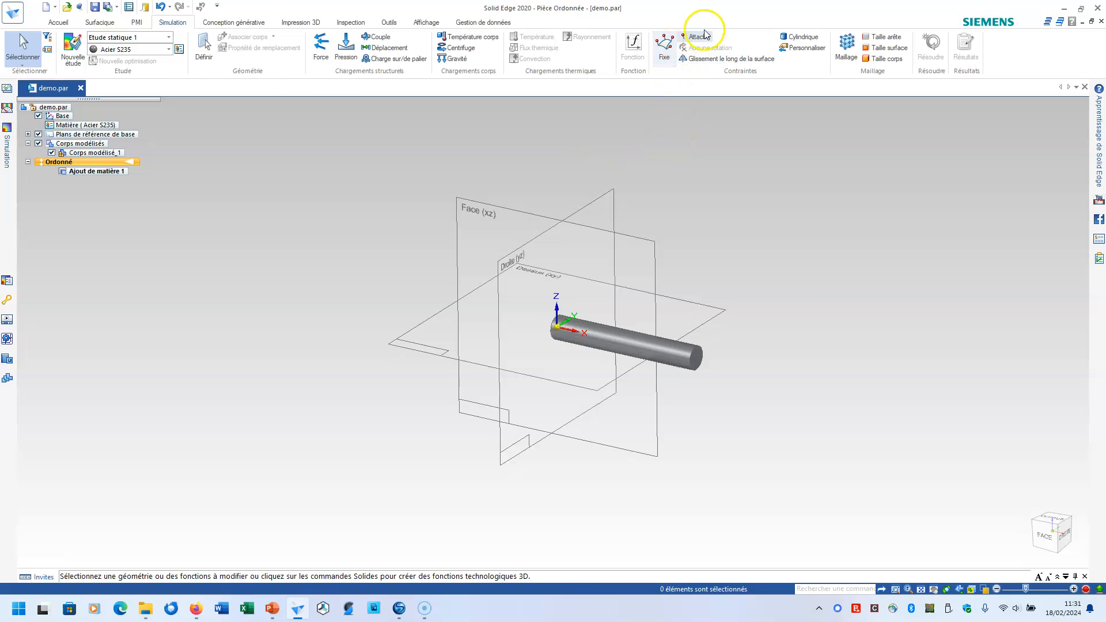
# Apply a fixed (Fixe) constraint to the cylinder's circular end face at the origin.
pyautogui.click(666, 48)
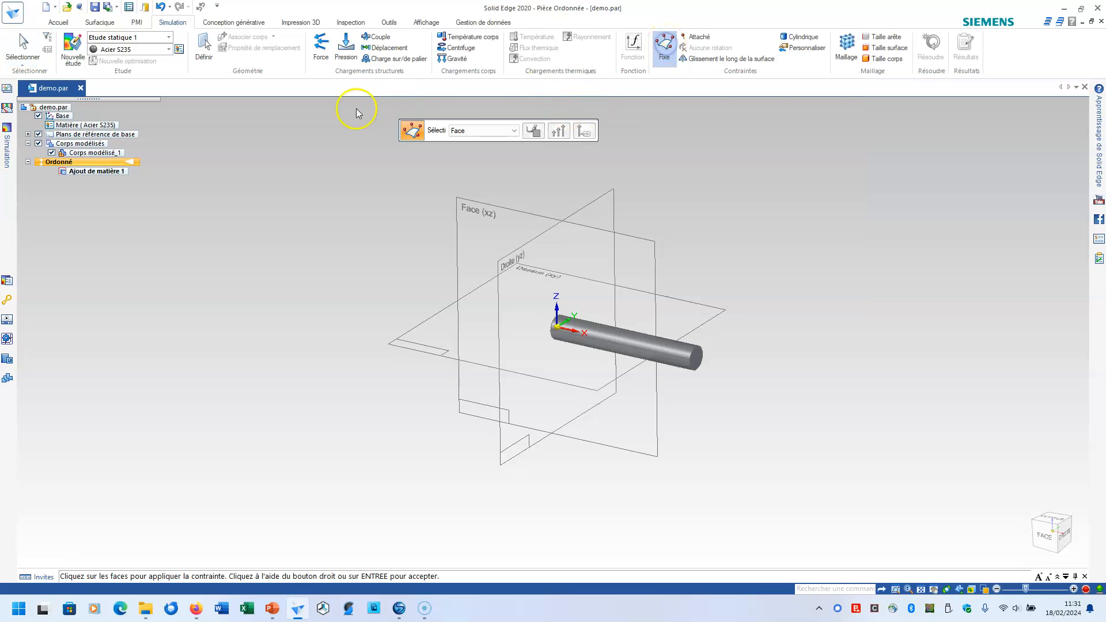
pyautogui.click(467, 134)
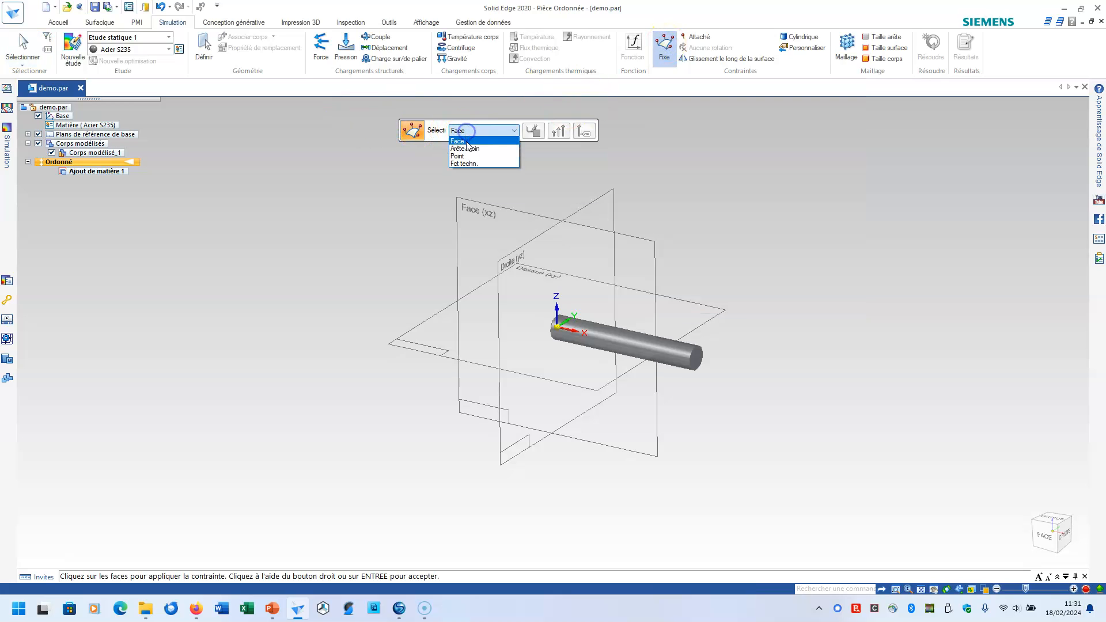
pyautogui.click(483, 130)
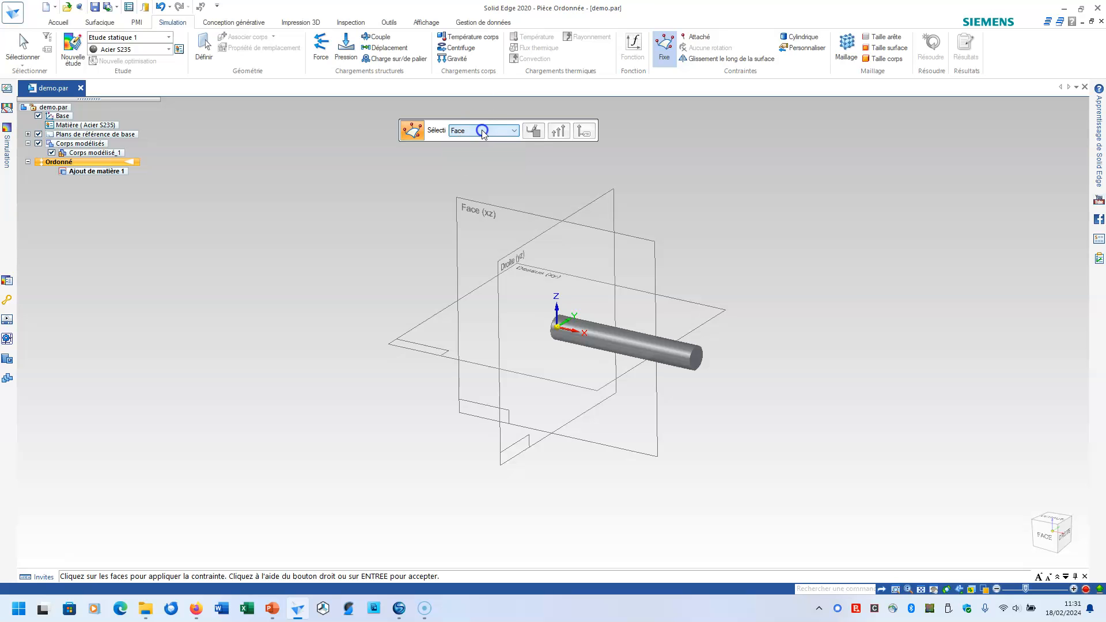
pyautogui.moveTo(409, 208); pyautogui.dragTo(537, 214, button='middle')
pyautogui.scroll(5, 543, 284)
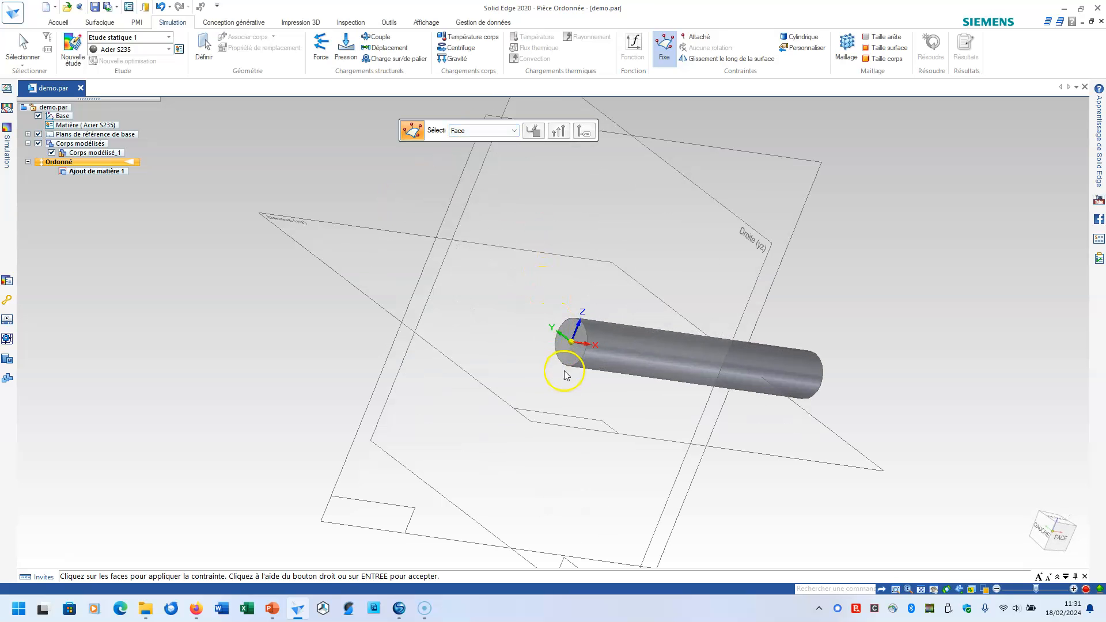
pyautogui.click(569, 361)
pyautogui.moveTo(558, 204); pyautogui.dragTo(434, 185, button='middle')
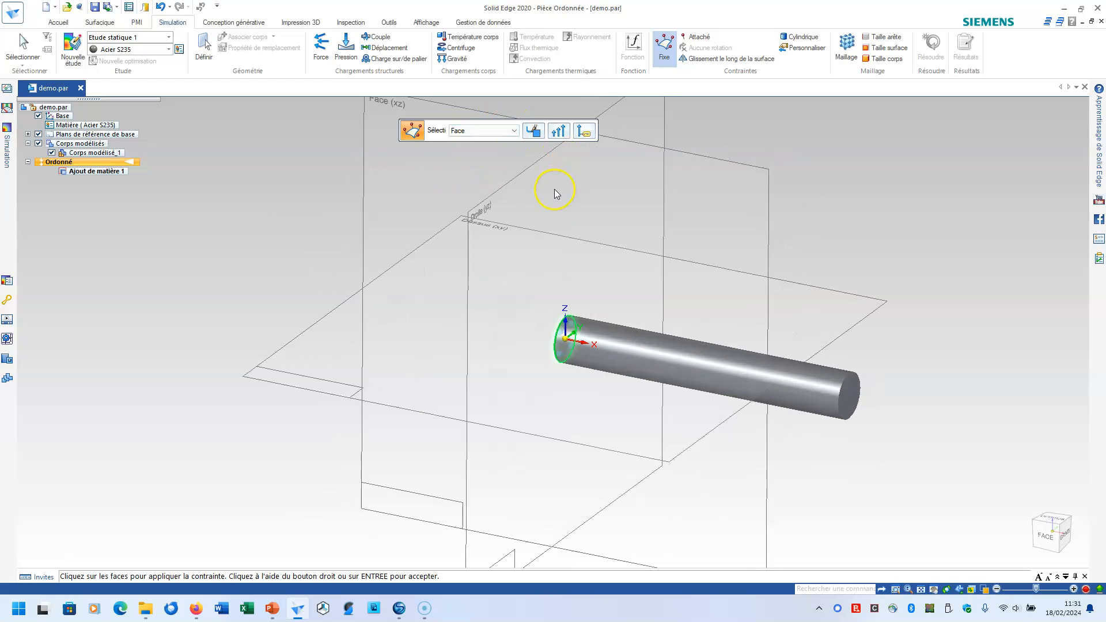
pyautogui.rightClick(554, 241)
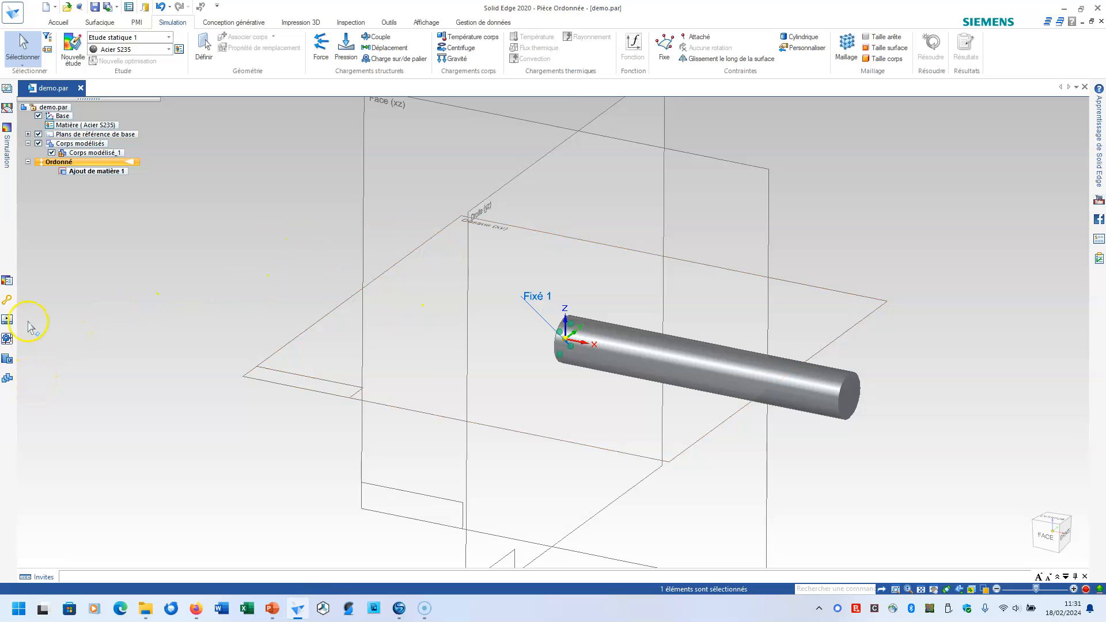
# Examine the static study's tree in the Simulation pane and the list of panes that can be displayed.
pyautogui.click(6, 161)
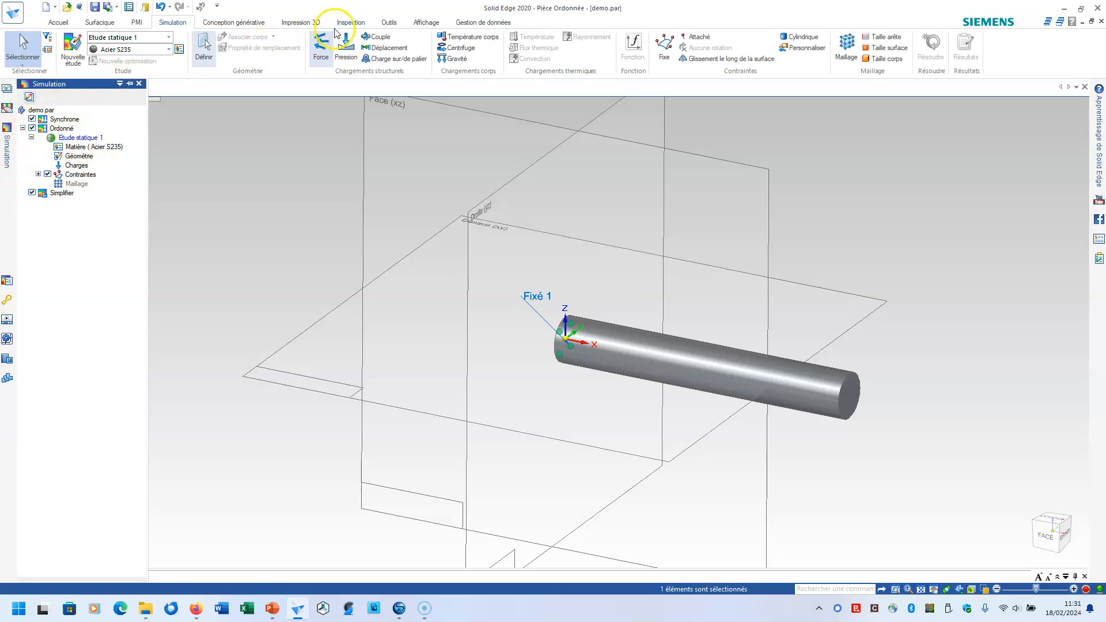
pyautogui.click(422, 22)
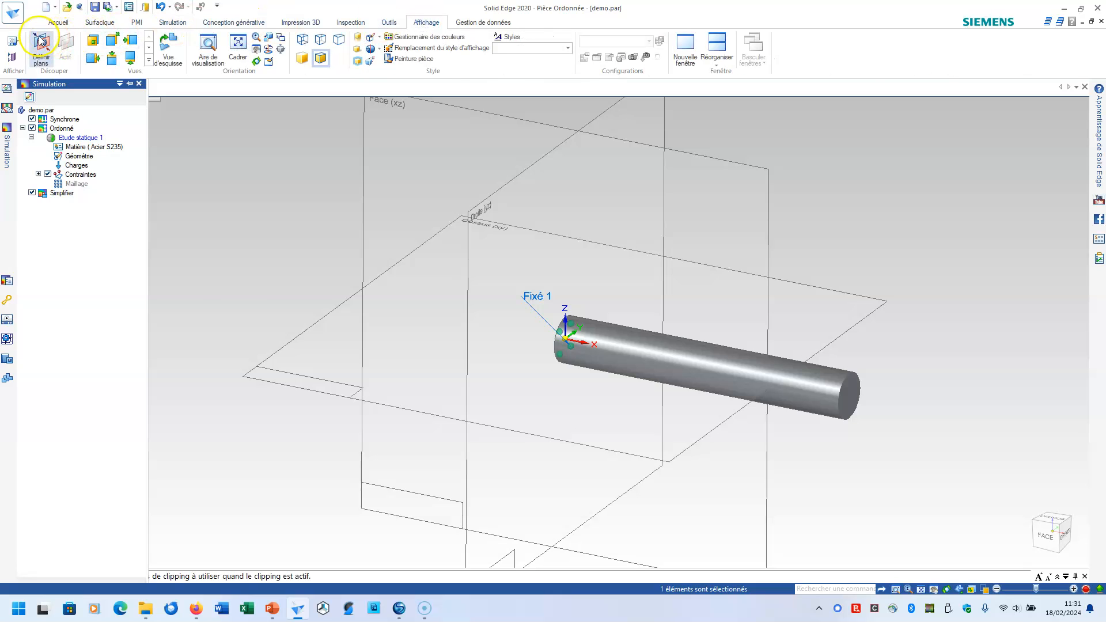
pyautogui.click(19, 39)
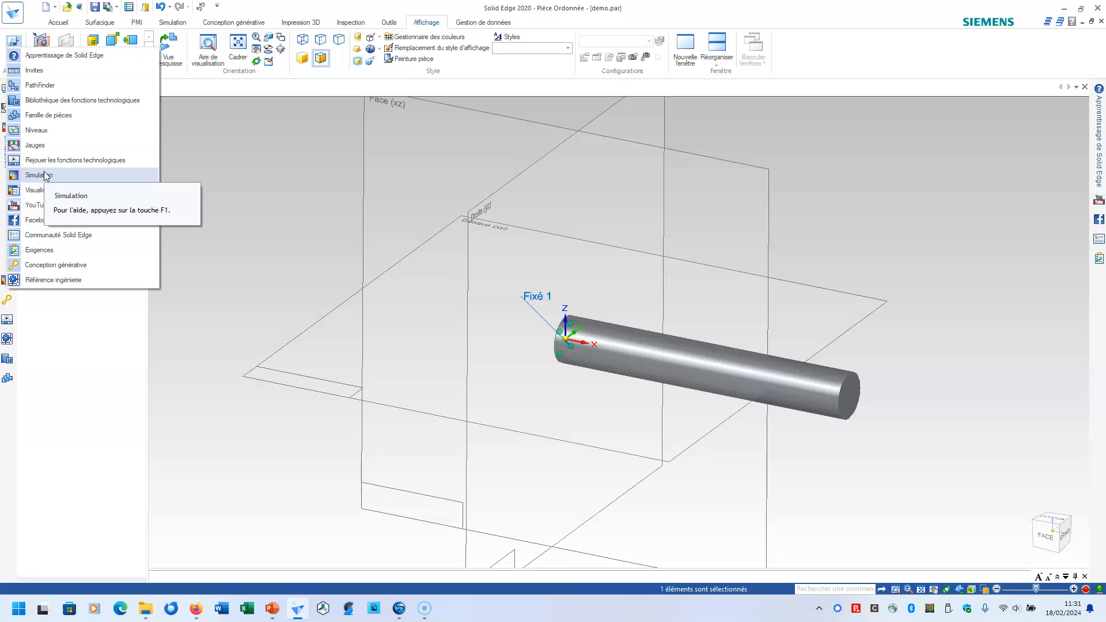
pyautogui.click(257, 178)
pyautogui.click(253, 197)
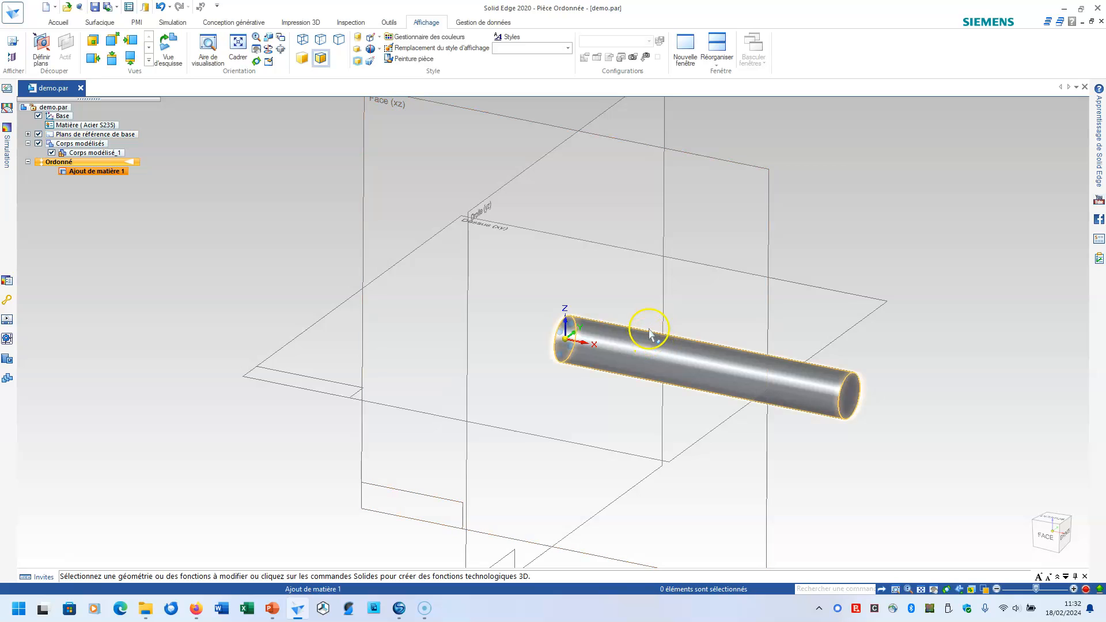
pyautogui.click(173, 22)
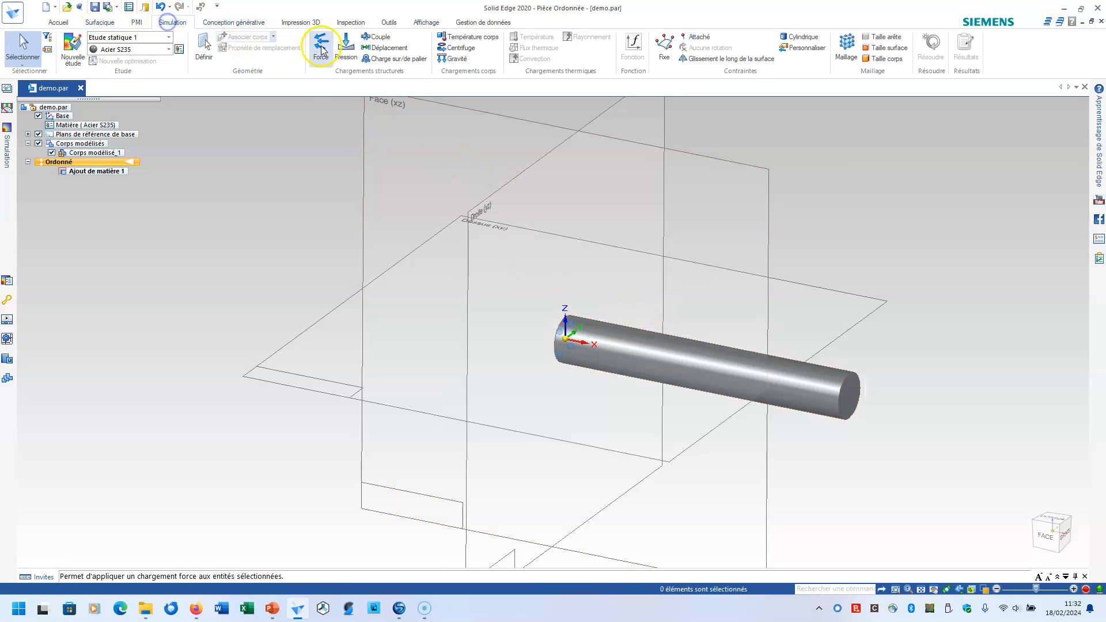
pyautogui.click(320, 47)
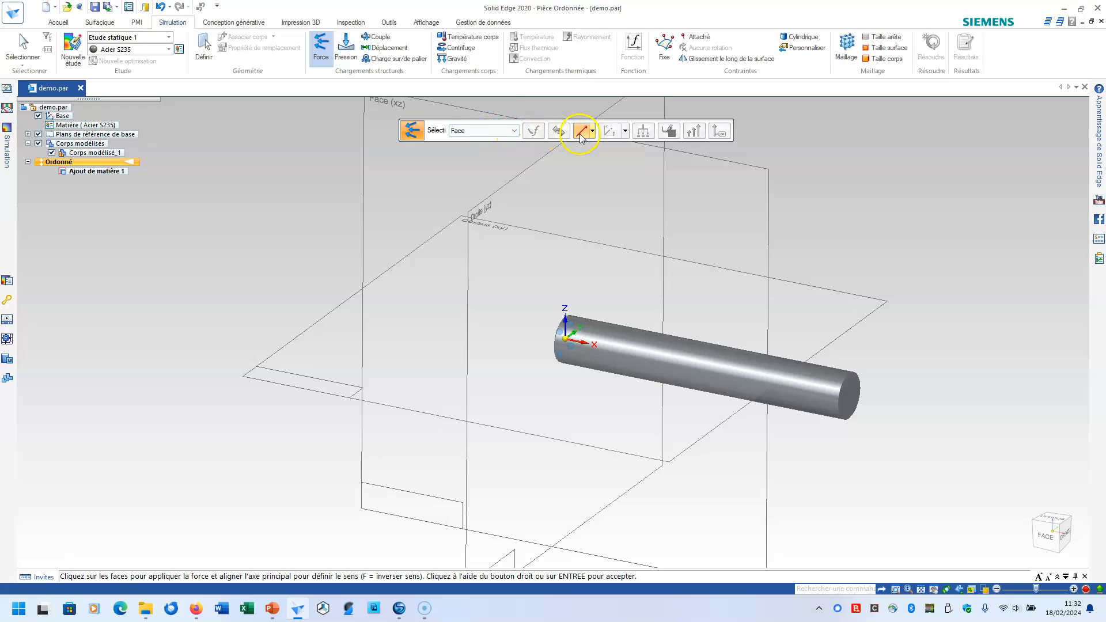
pyautogui.click(514, 130)
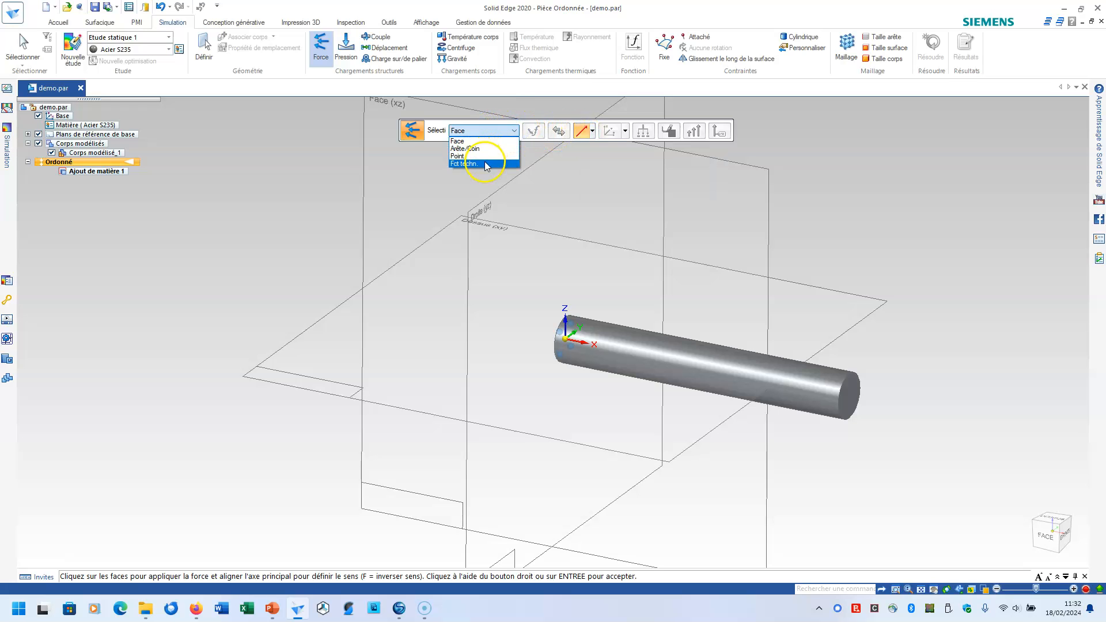
pyautogui.click(593, 133)
pyautogui.click(594, 134)
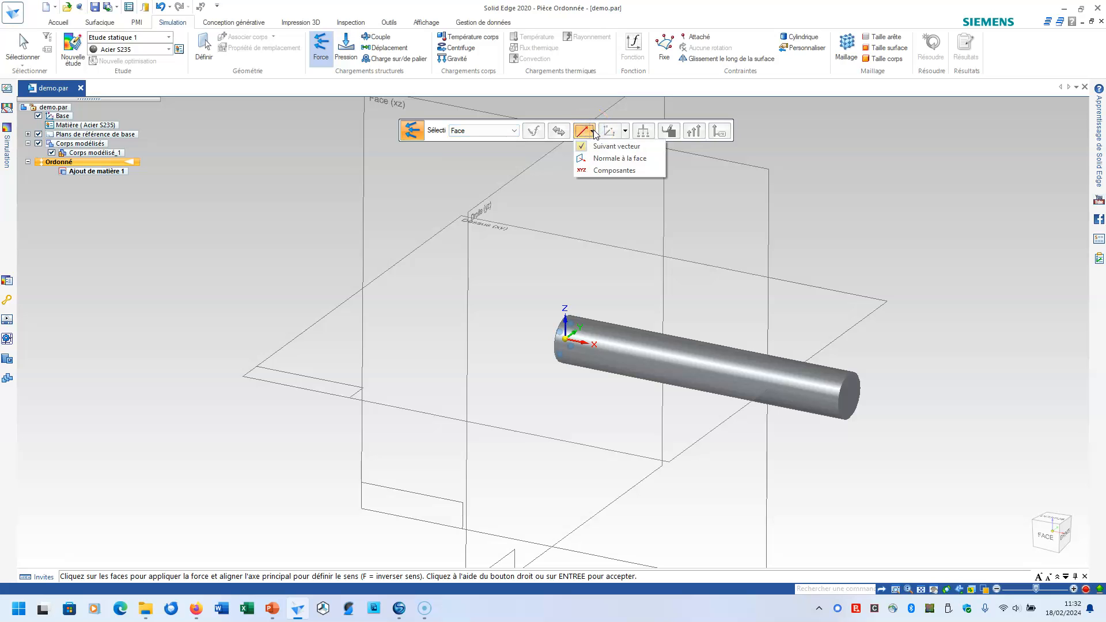
pyautogui.click(596, 170)
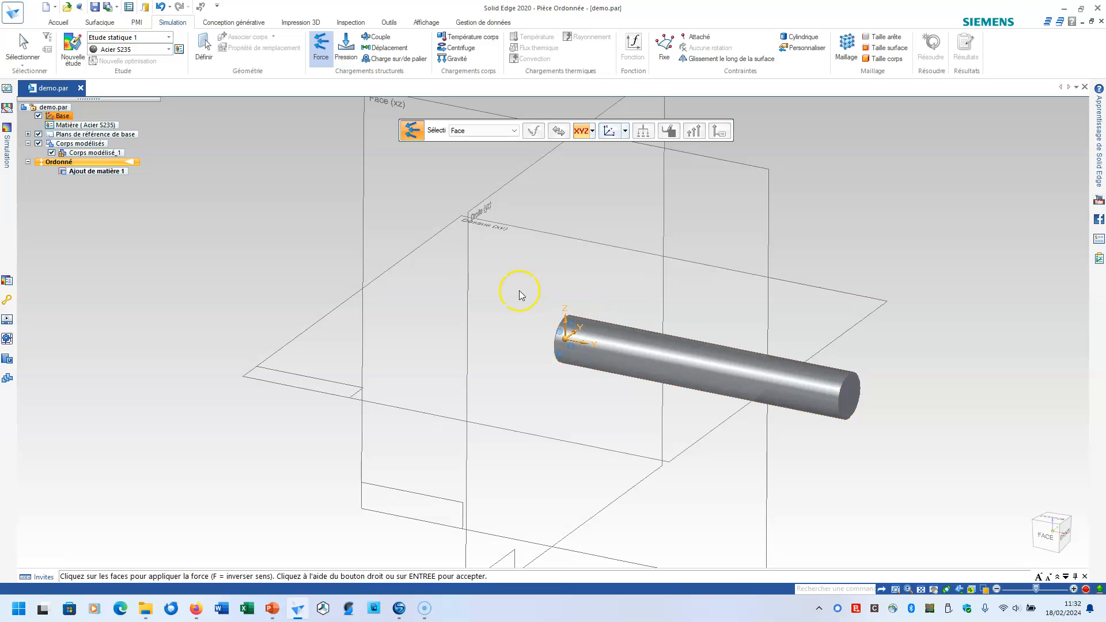
pyautogui.click(102, 23)
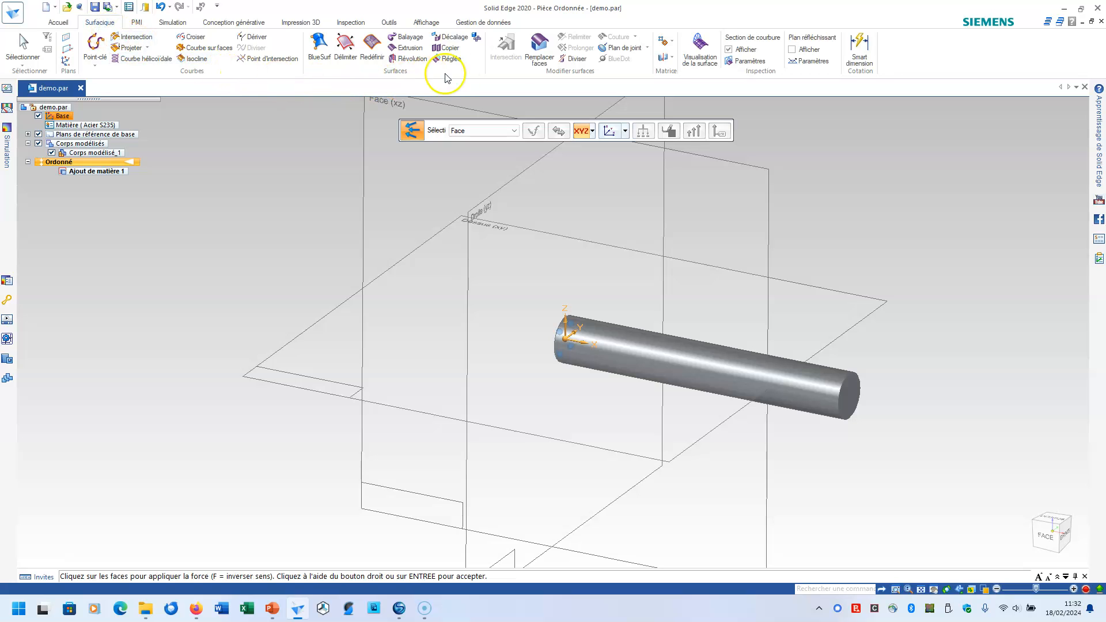
pyautogui.click(577, 59)
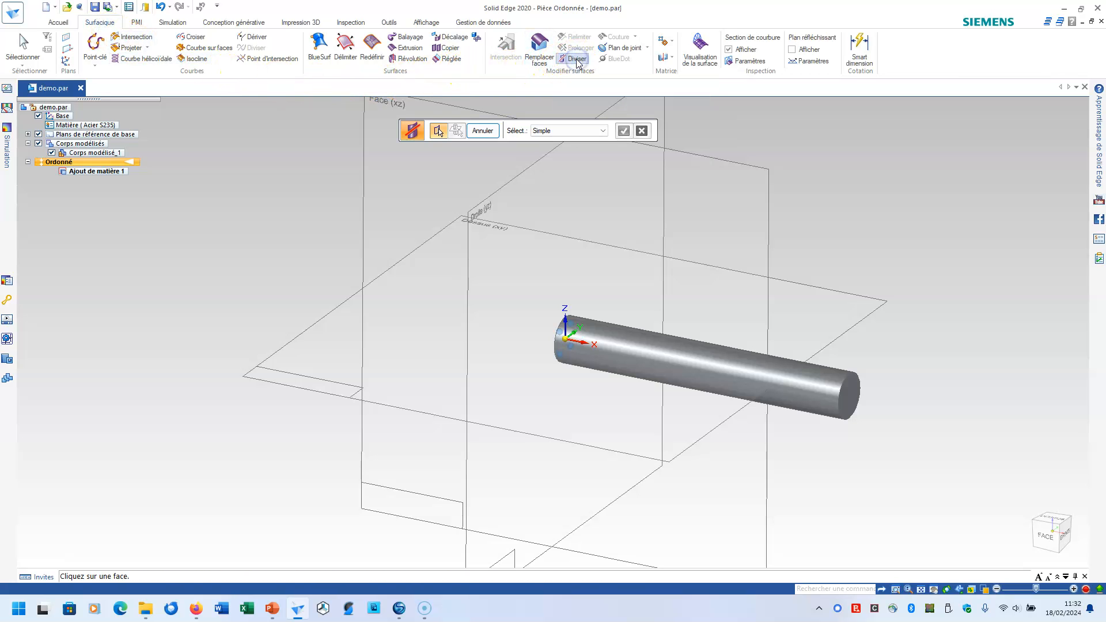
pyautogui.moveTo(864, 191)
pyautogui.mouseDown(button='middle')
pyautogui.moveTo(897, 183)
pyautogui.moveTo(881, 187)
pyautogui.mouseUp(button='middle')
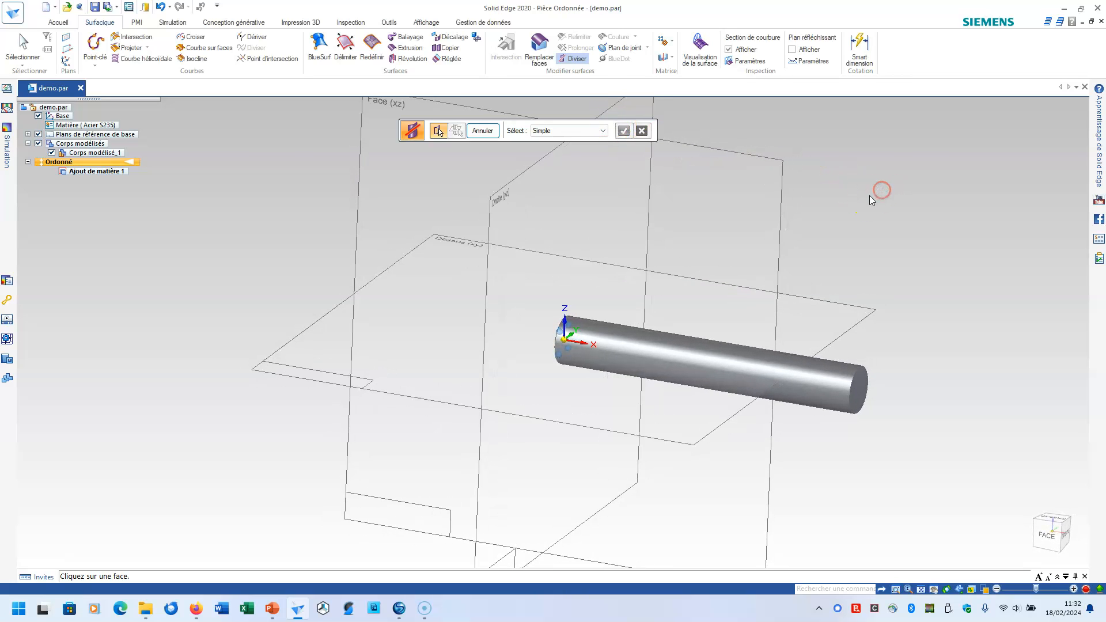
# Create a parallel reference plane 20 mm from the Droite (yz) plane, on the cylinder's side.
pyautogui.click(67, 48)
pyautogui.click(86, 68)
pyautogui.moveTo(158, 173); pyautogui.dragTo(123, 186, button='middle')
pyautogui.click(660, 117)
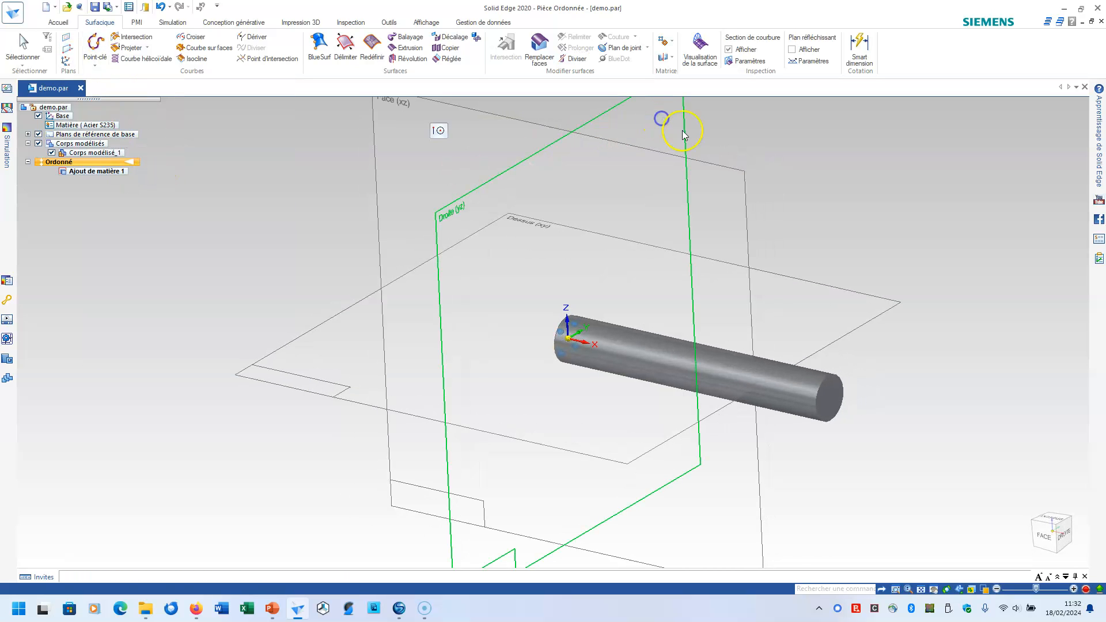
pyautogui.moveTo(821, 183); pyautogui.dragTo(880, 177, button='middle')
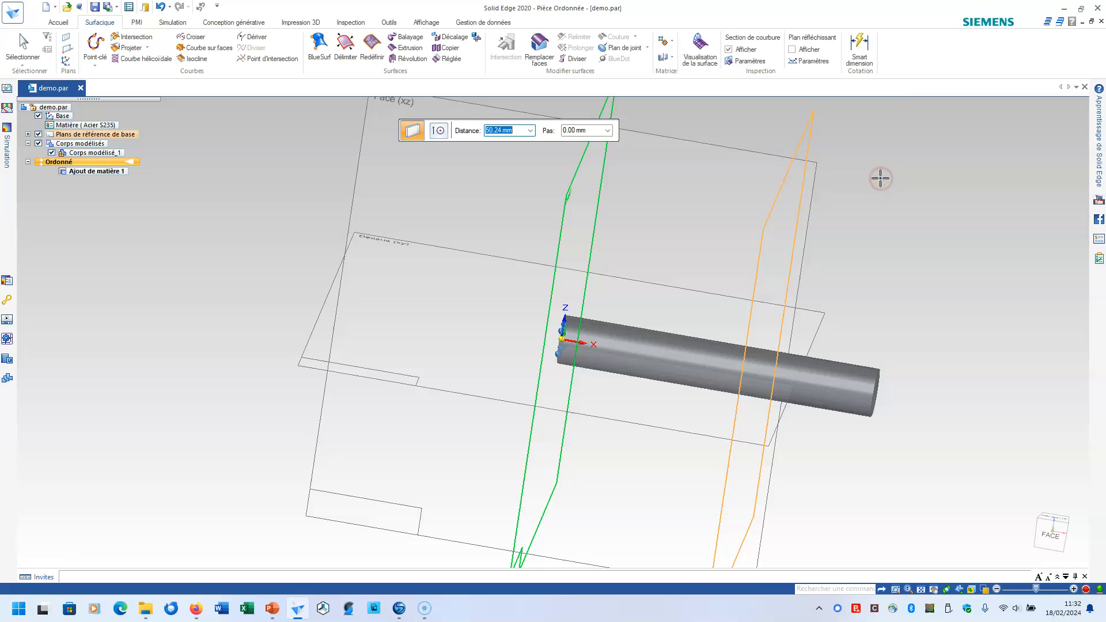
pyautogui.press('Return')
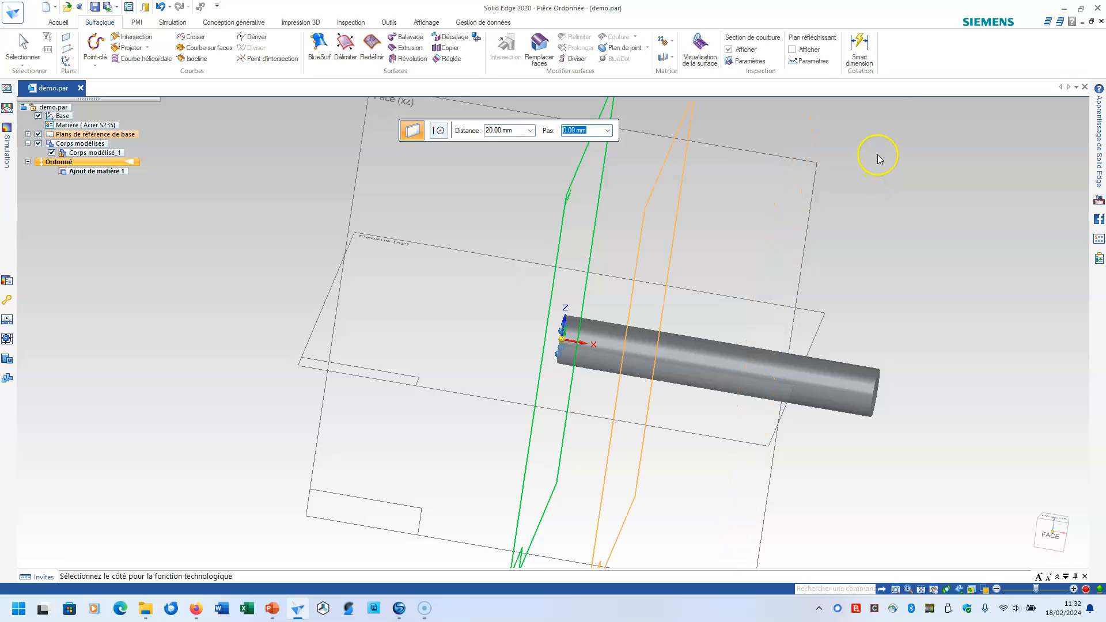
pyautogui.click(754, 127)
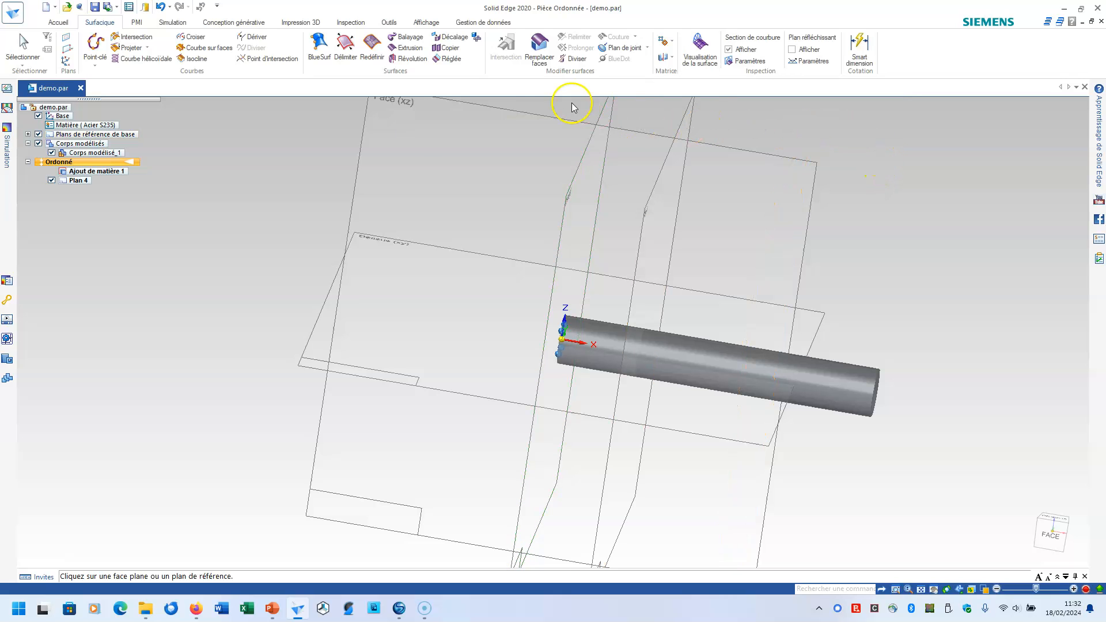
# Divide the cylinder's lateral face with the parallel reference plane Plan 4.
pyautogui.click(574, 58)
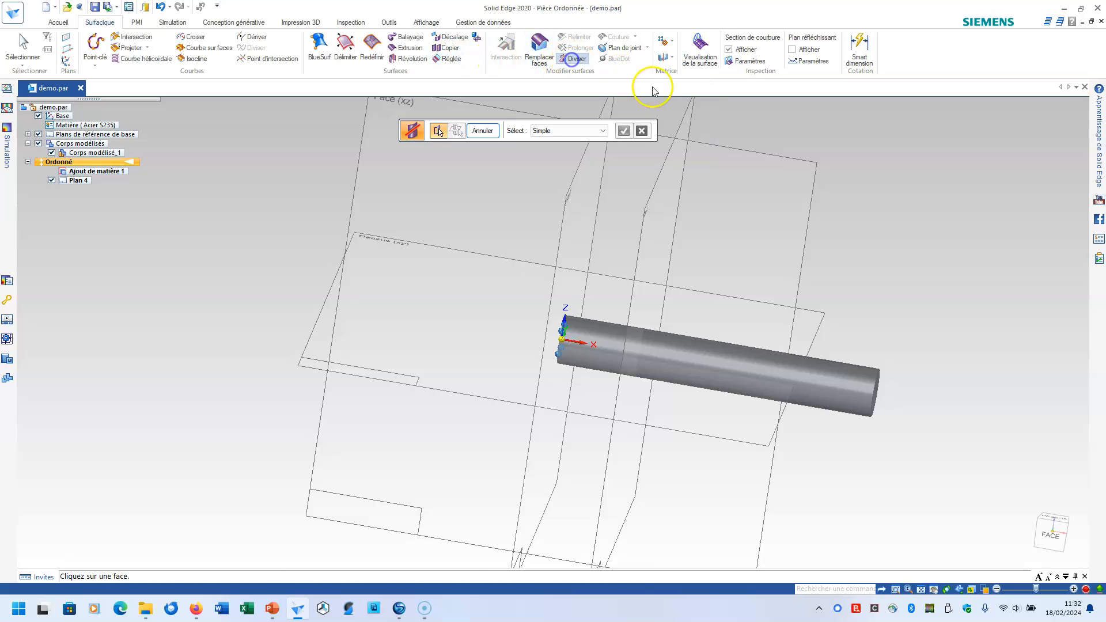
pyautogui.click(739, 362)
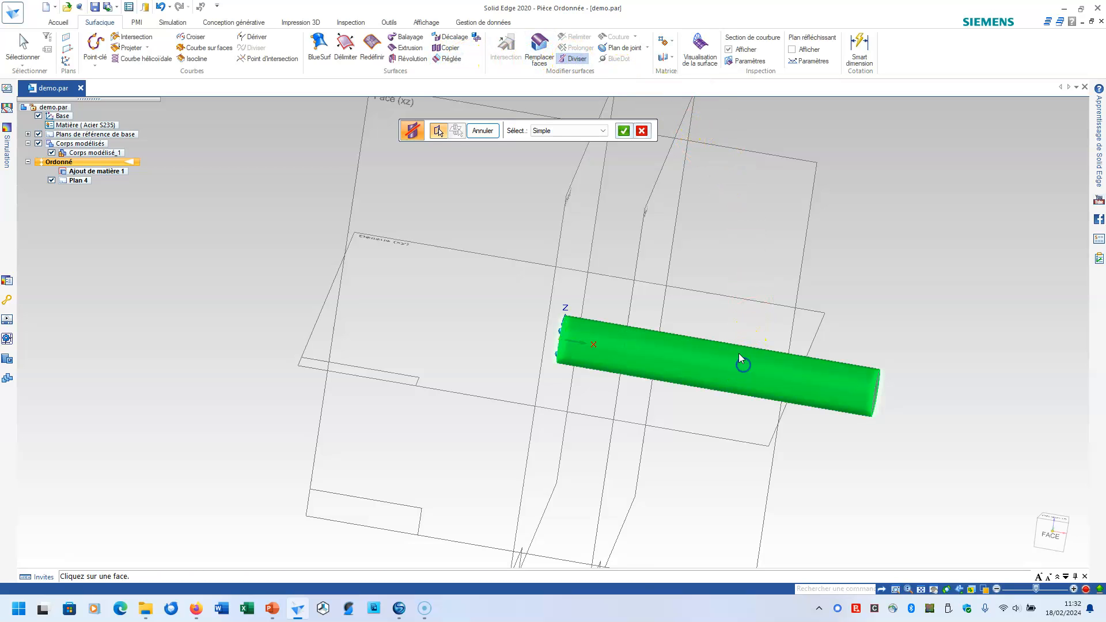
pyautogui.click(630, 132)
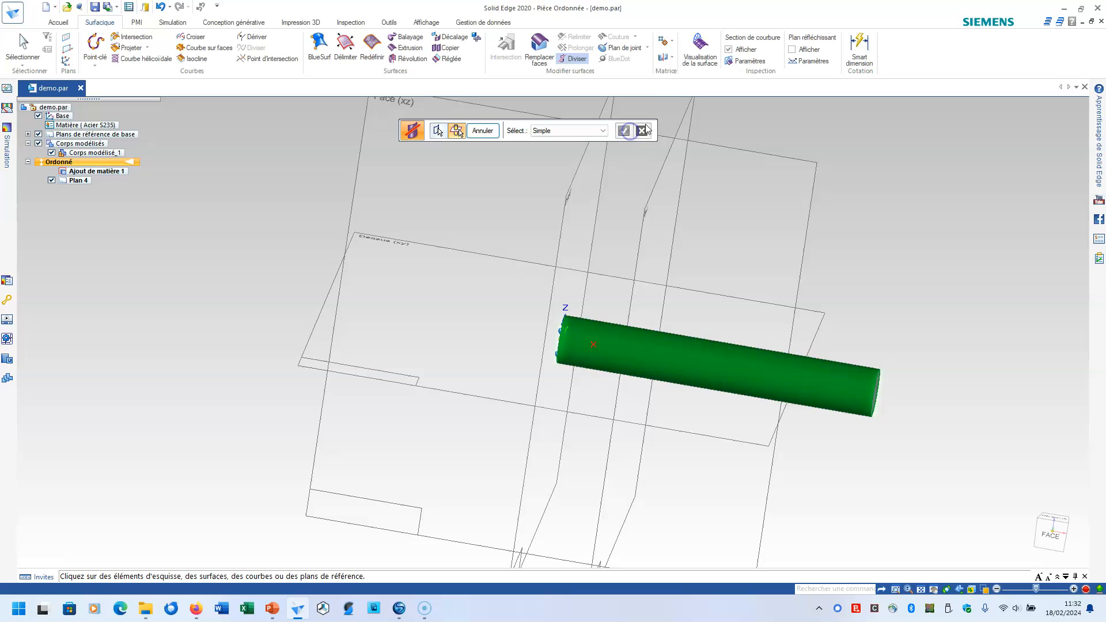
pyautogui.click(685, 113)
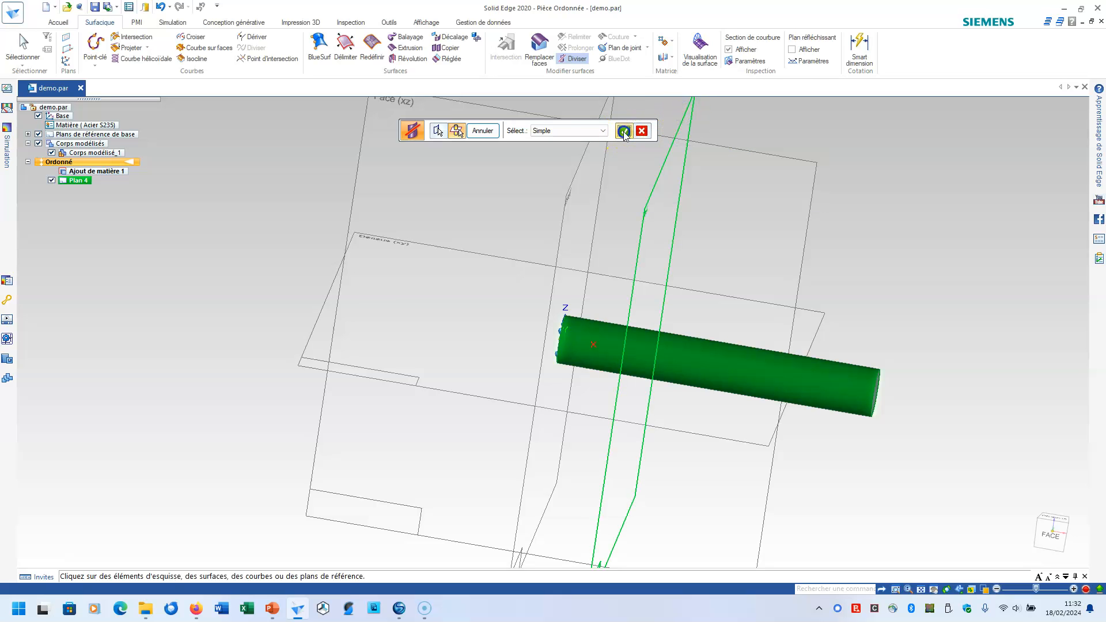
pyautogui.click(623, 131)
pyautogui.moveTo(927, 214)
pyautogui.mouseDown(button='middle')
pyautogui.moveTo(941, 222)
pyautogui.moveTo(912, 224)
pyautogui.mouseUp(button='middle')
pyautogui.scroll(5, 644, 322)
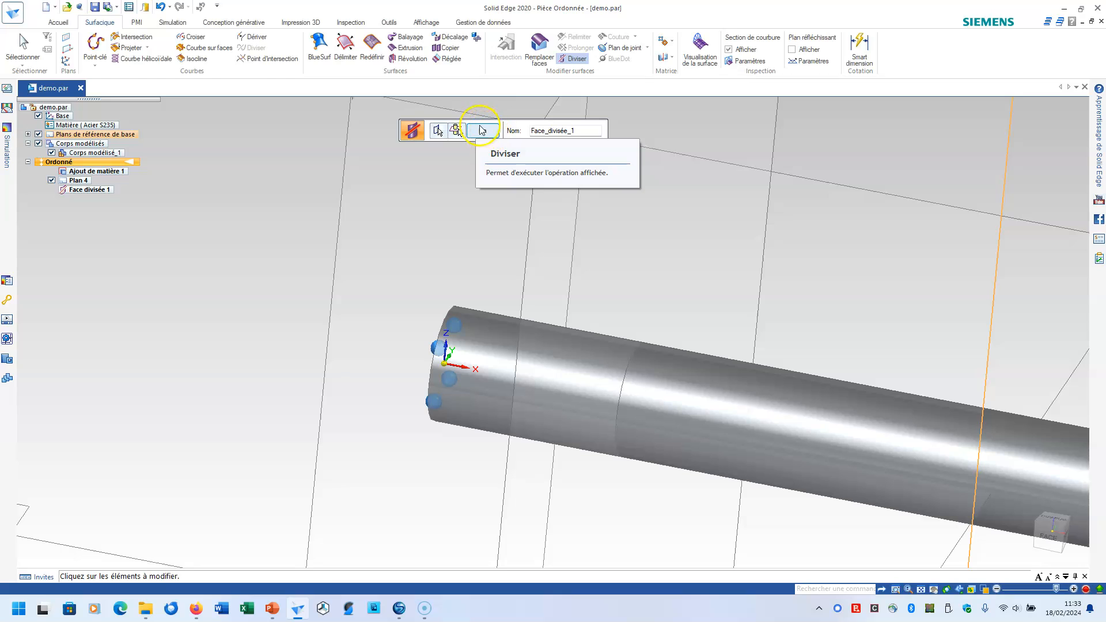
pyautogui.click(179, 25)
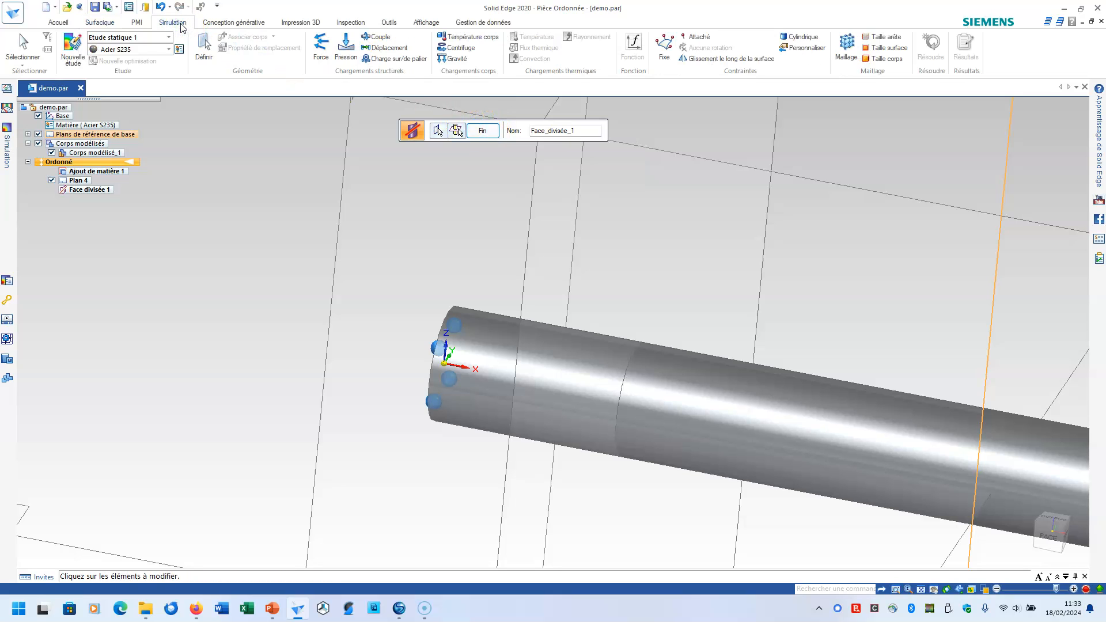
pyautogui.click(483, 130)
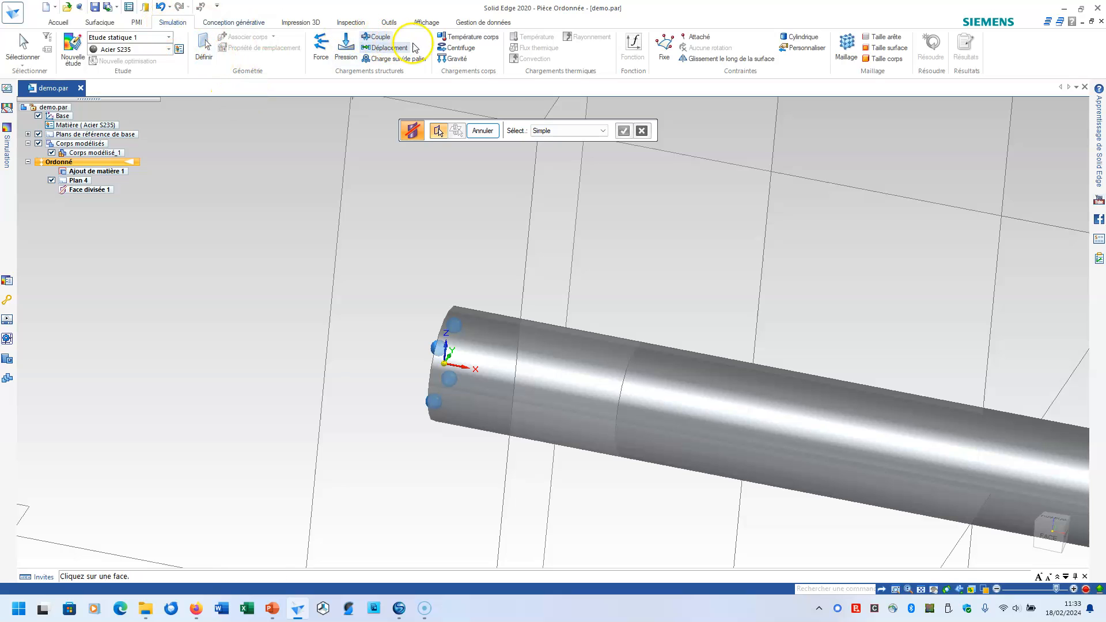
# Apply a force by XYZ components to the circular dividing edge, with Fx 100 N, Fy 200 N and Fz 300 N.
pyautogui.click(318, 45)
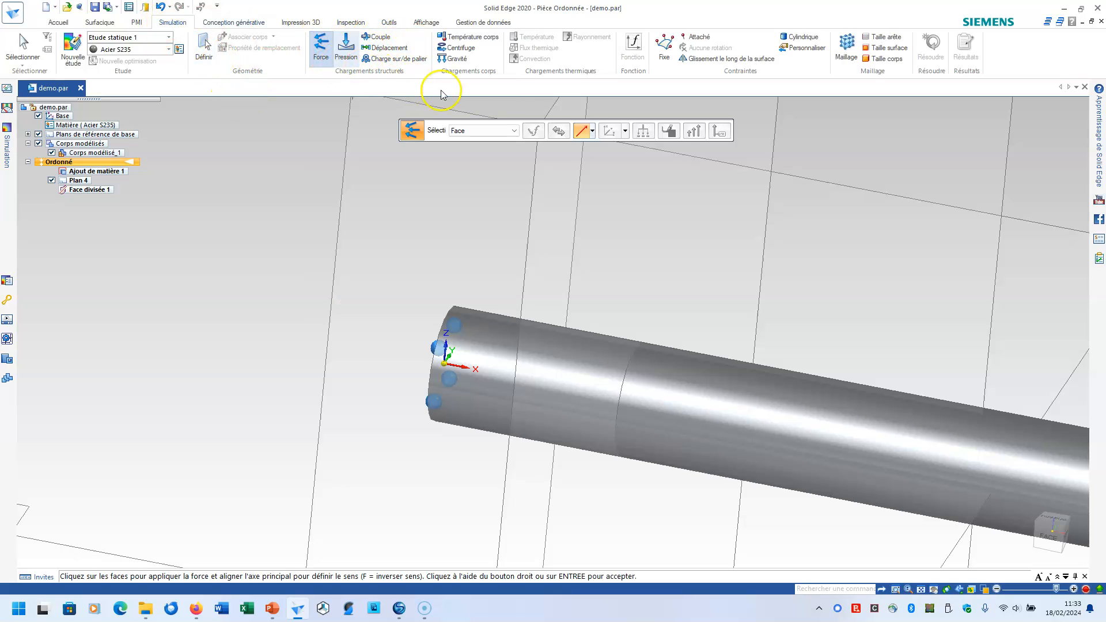
pyautogui.click(594, 130)
pyautogui.click(597, 167)
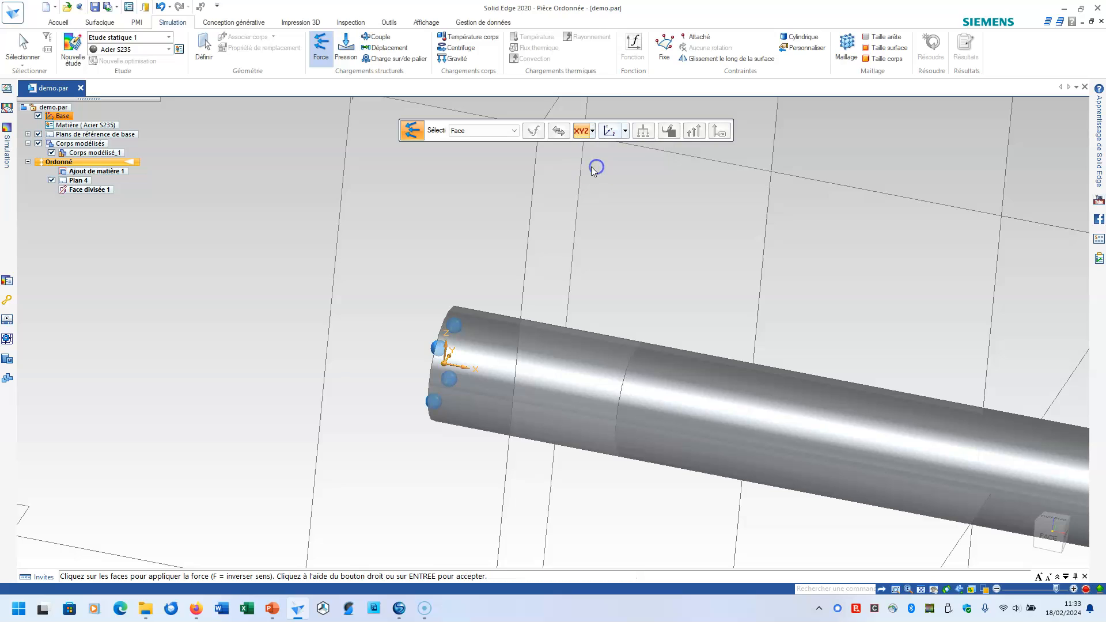
pyautogui.click(513, 131)
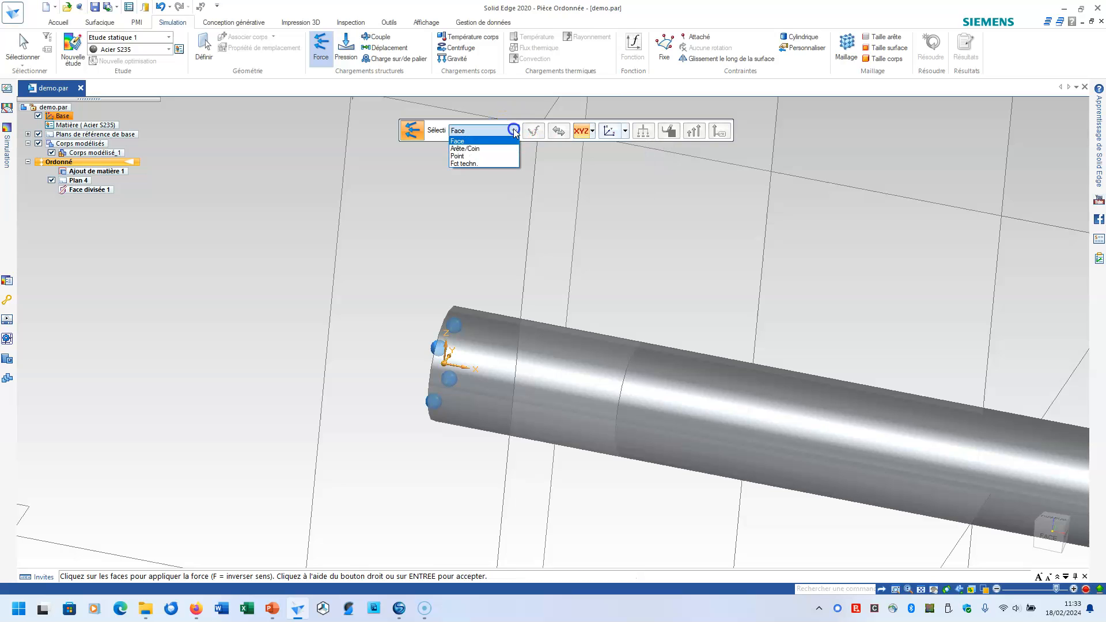
pyautogui.click(481, 149)
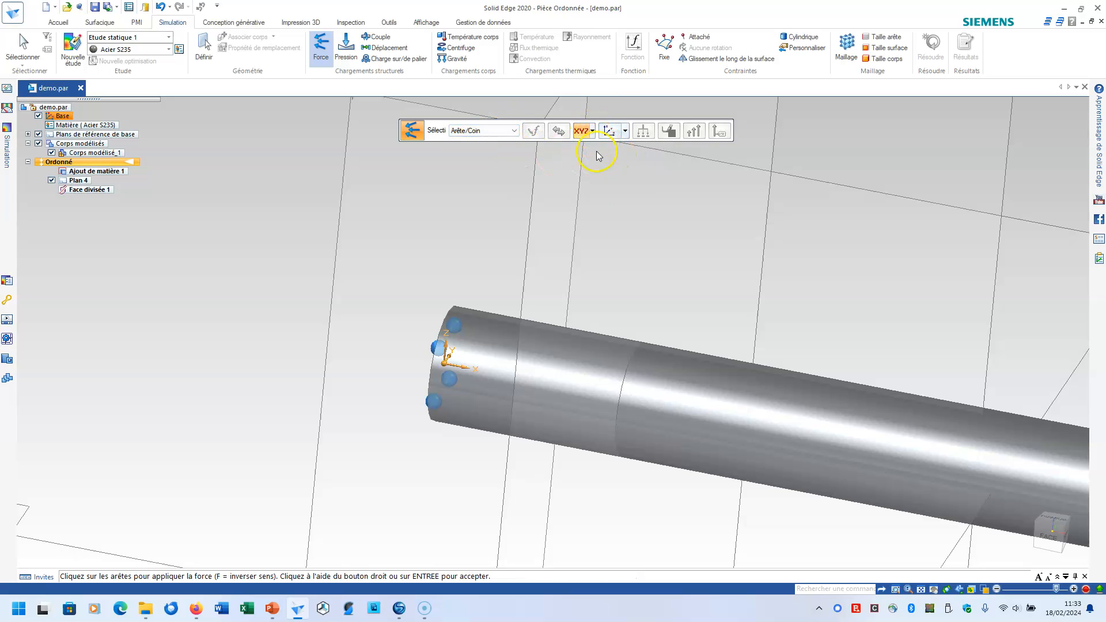
pyautogui.click(637, 355)
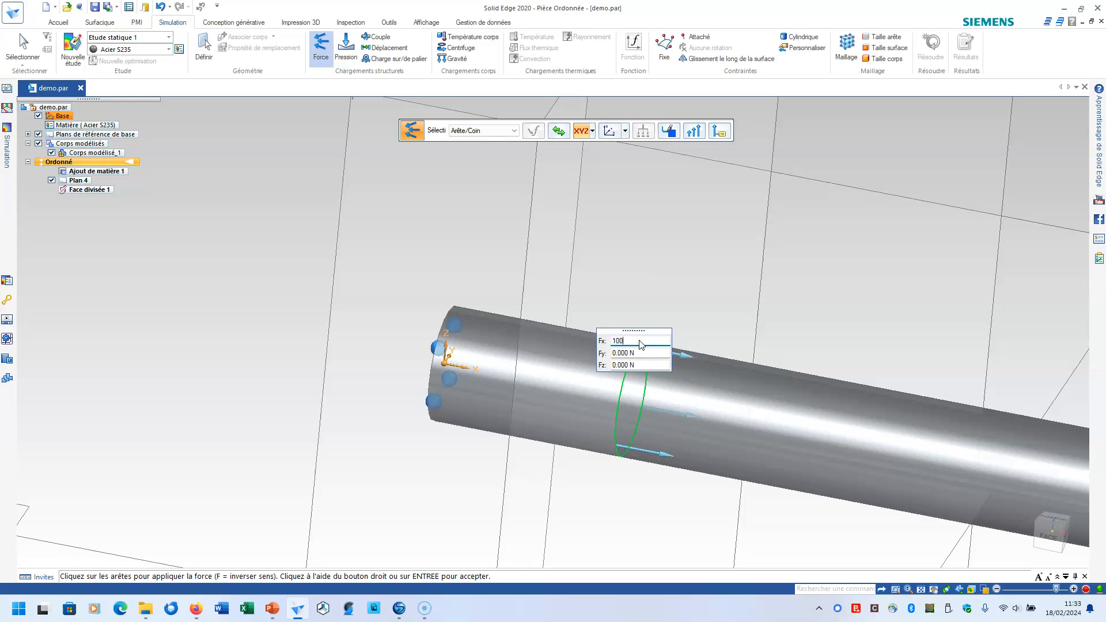
pyautogui.click(638, 353)
pyautogui.click(639, 364)
pyautogui.press('Return')
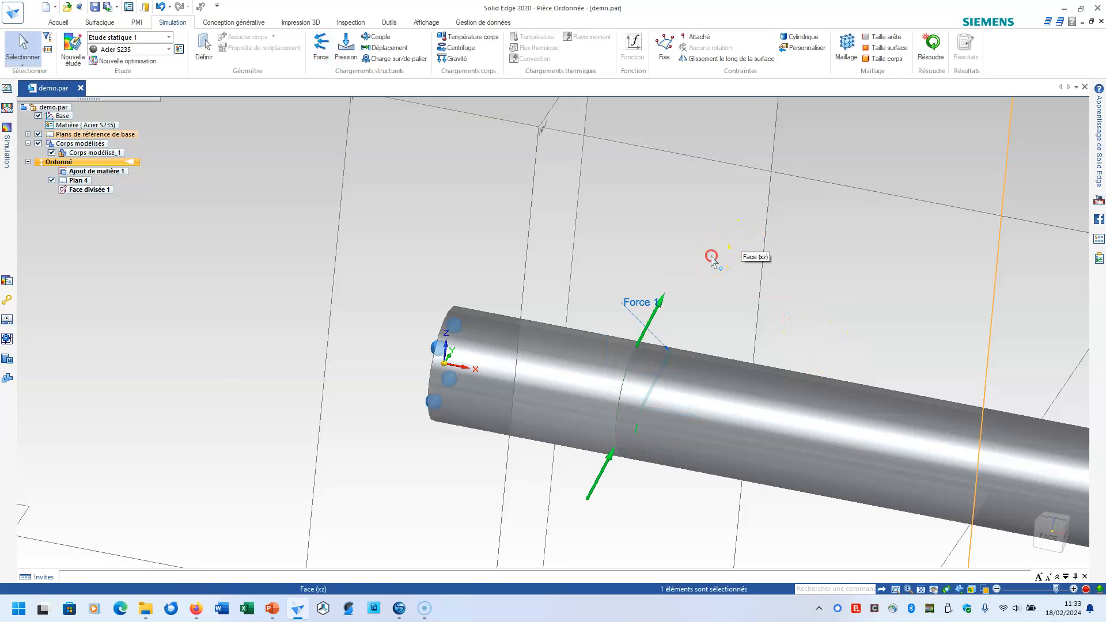
# Apply a second force, defined by XYZ components, to the circular edge of the cylinder's free end.
pyautogui.scroll(-5, 712, 256)
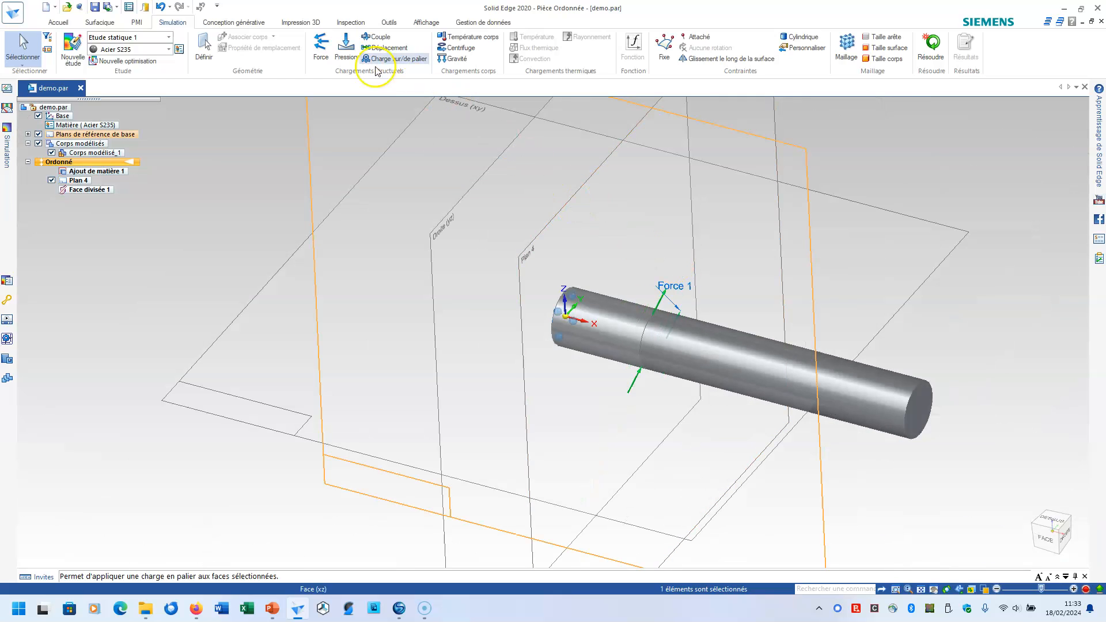
pyautogui.click(321, 48)
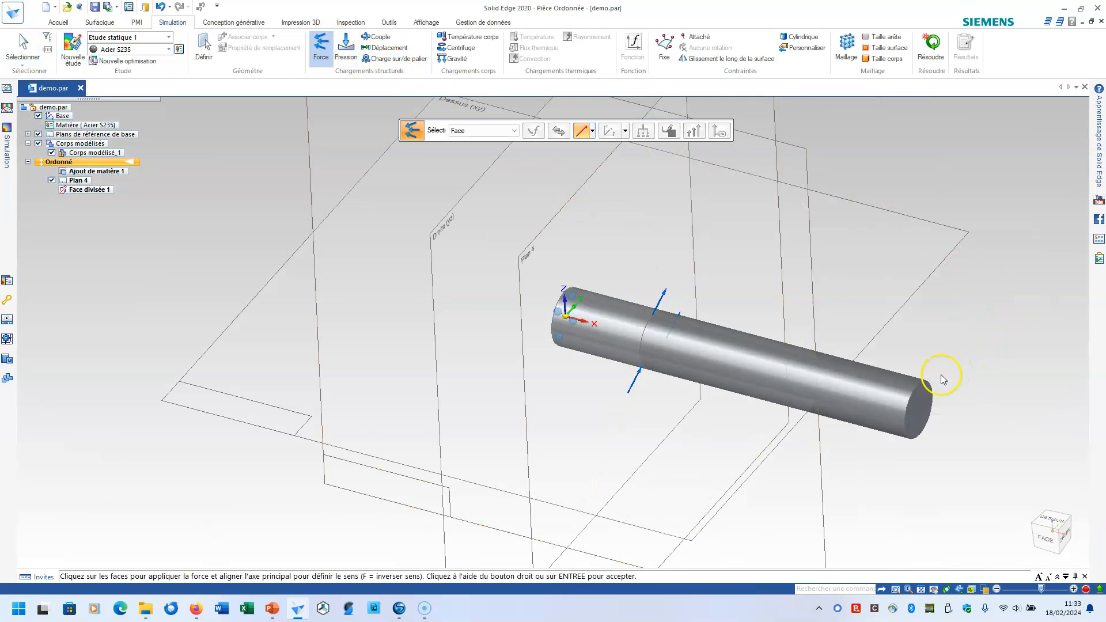
pyautogui.click(487, 130)
pyautogui.click(473, 146)
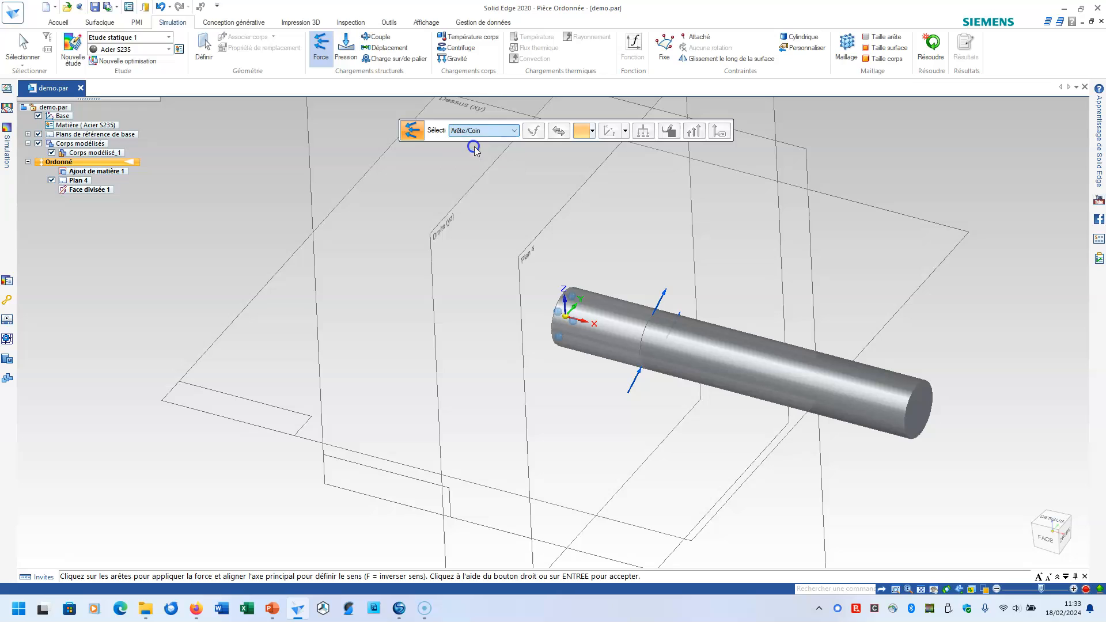
pyautogui.click(931, 392)
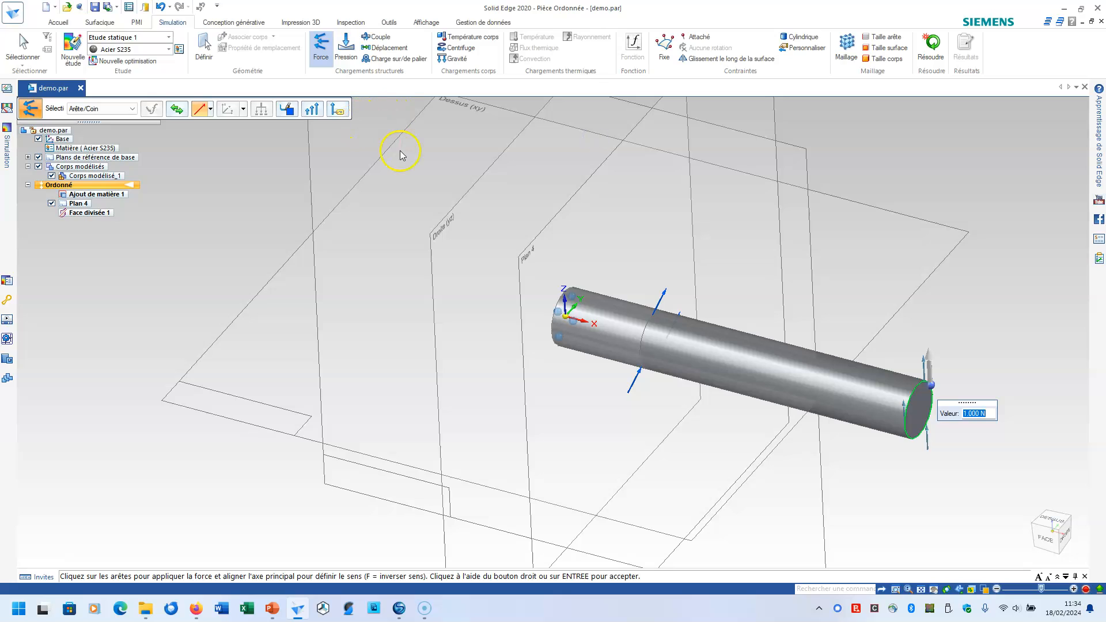
pyautogui.click(211, 108)
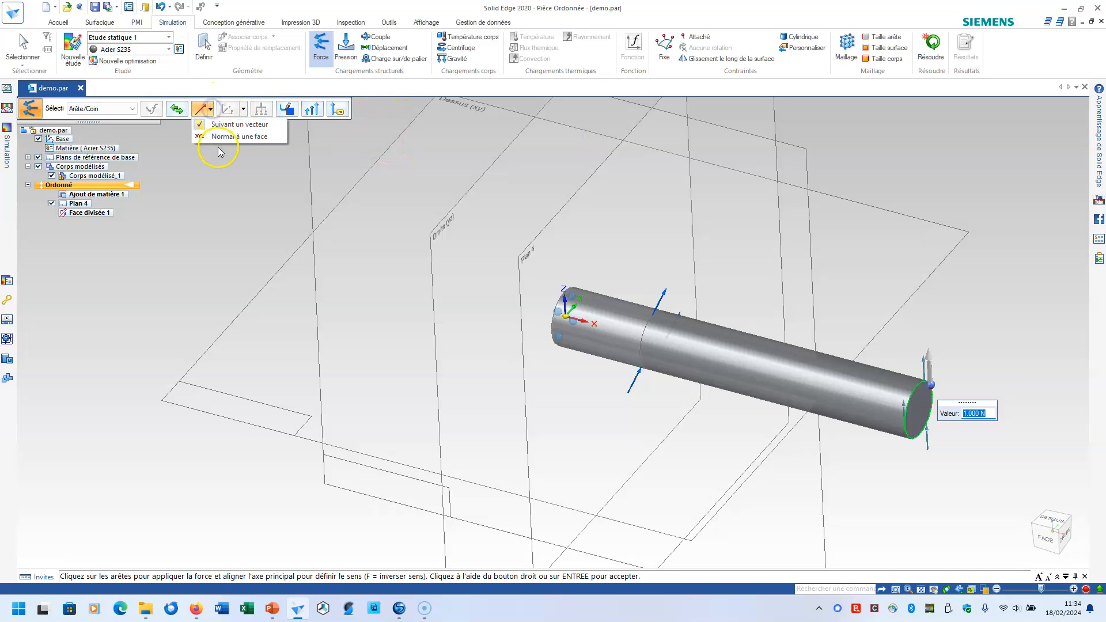
pyautogui.click(225, 136)
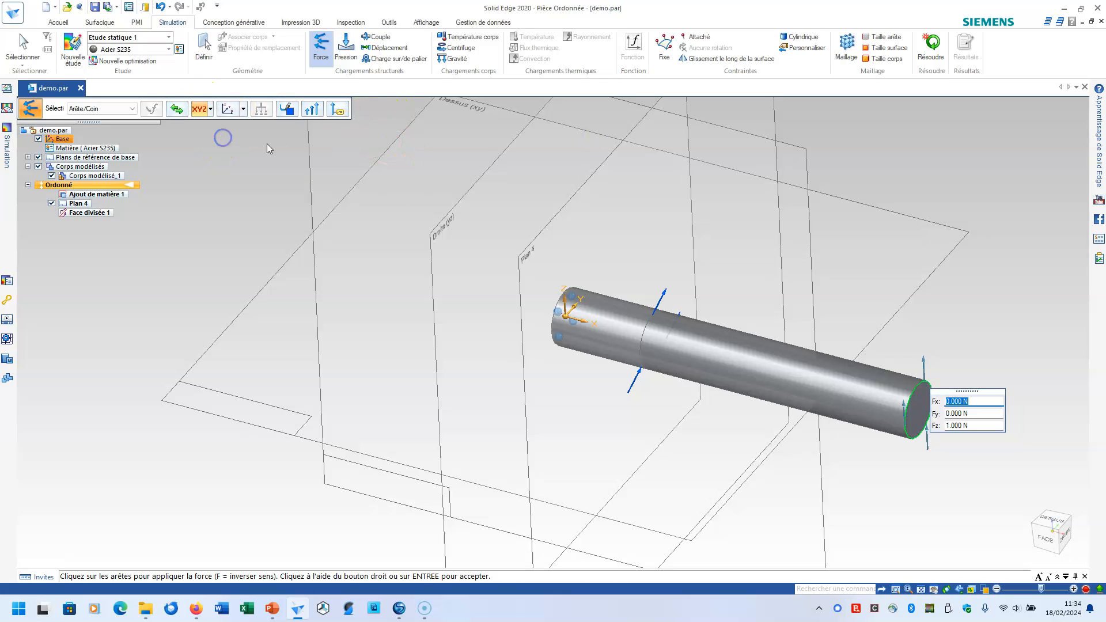
pyautogui.click(966, 413)
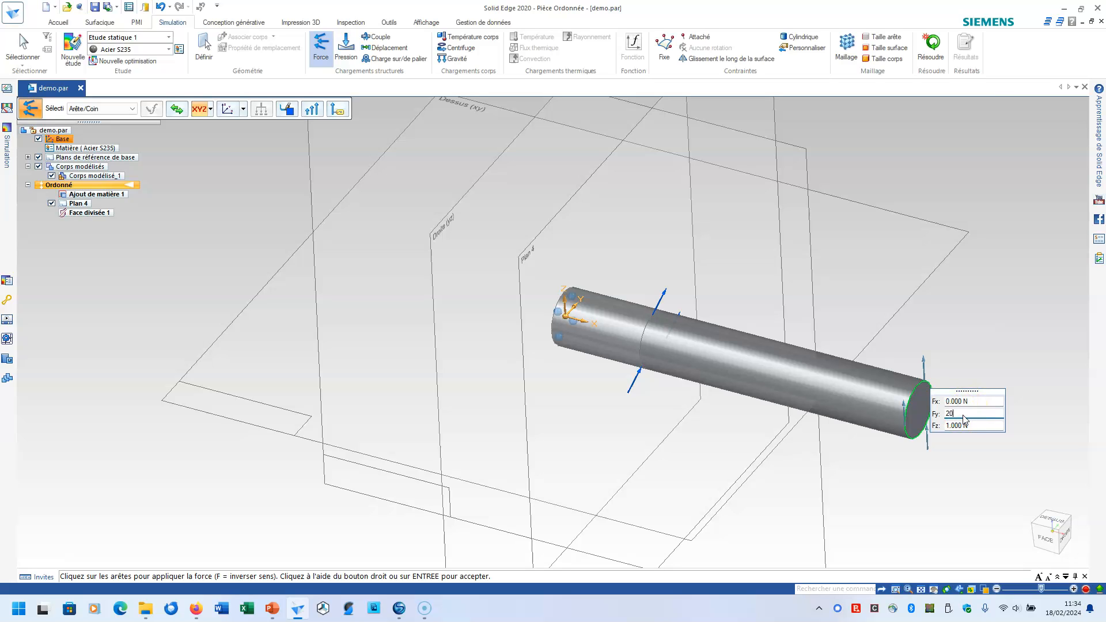
pyautogui.click(959, 426)
pyautogui.rightClick(986, 371)
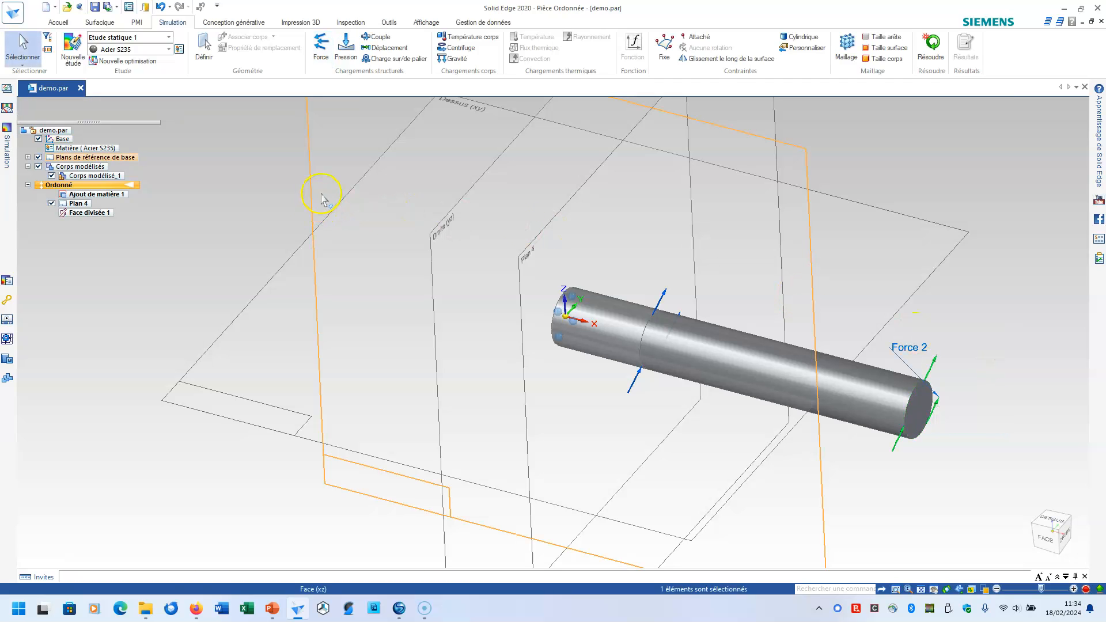
# Review Force 1 and Force 2 from the study's loads, checking the components of the force on the dividing edge.
pyautogui.click(8, 183)
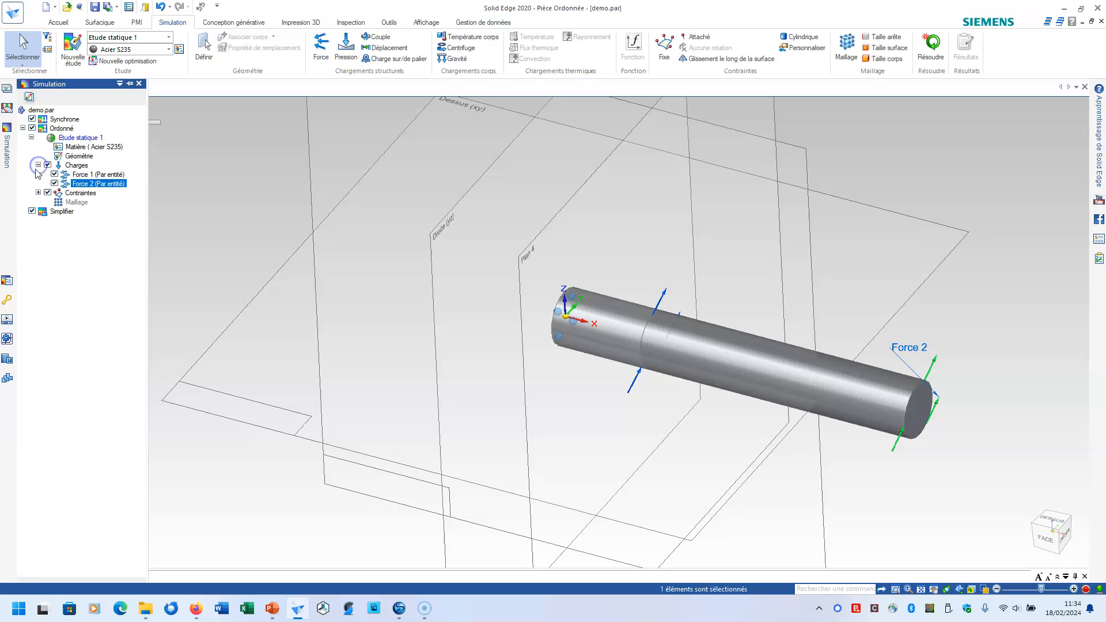
pyautogui.click(91, 174)
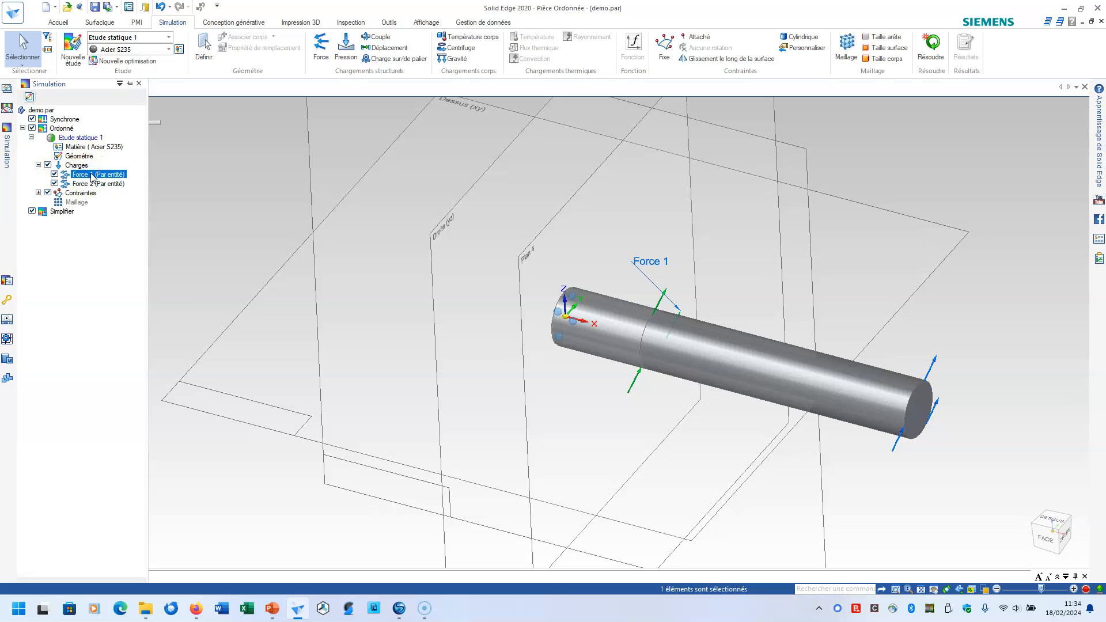
pyautogui.click(84, 183)
pyautogui.click(83, 175)
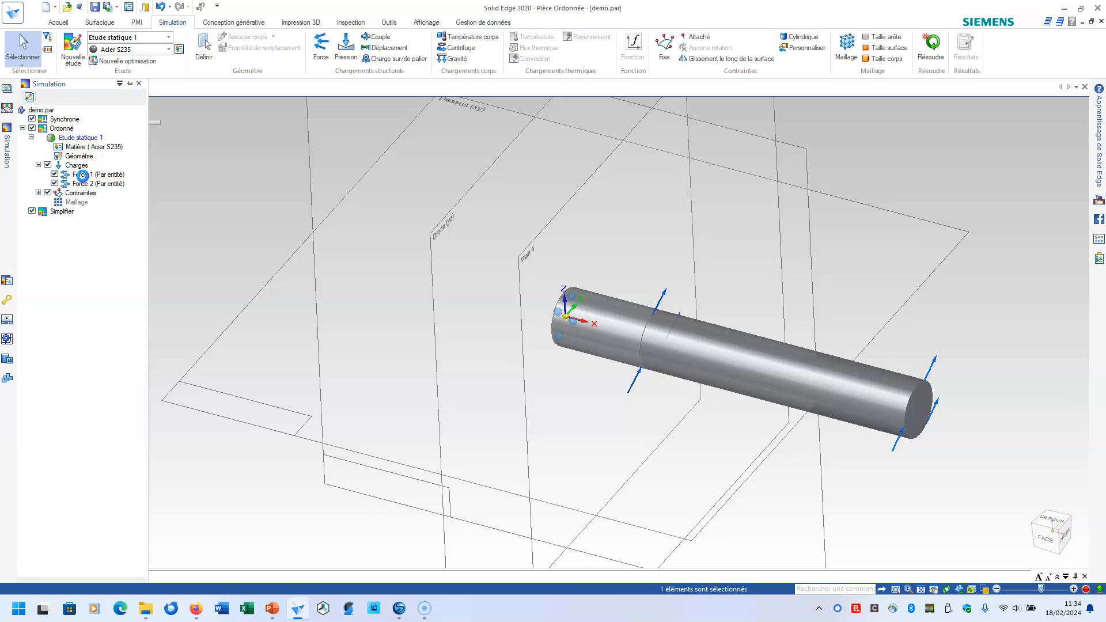
pyautogui.doubleClick(644, 264)
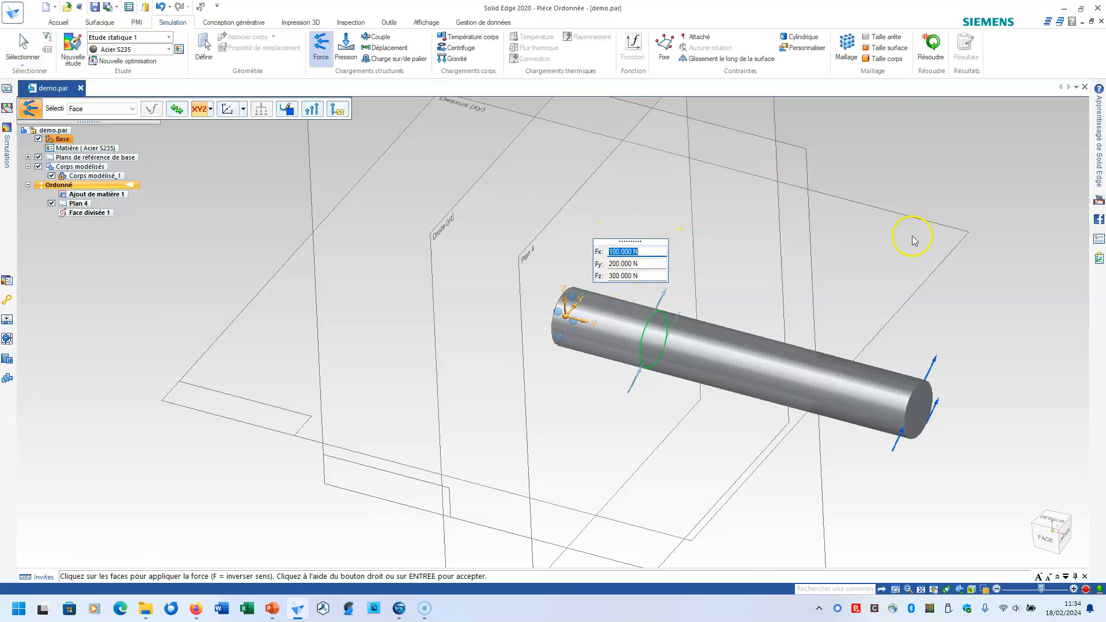
pyautogui.rightClick(943, 205)
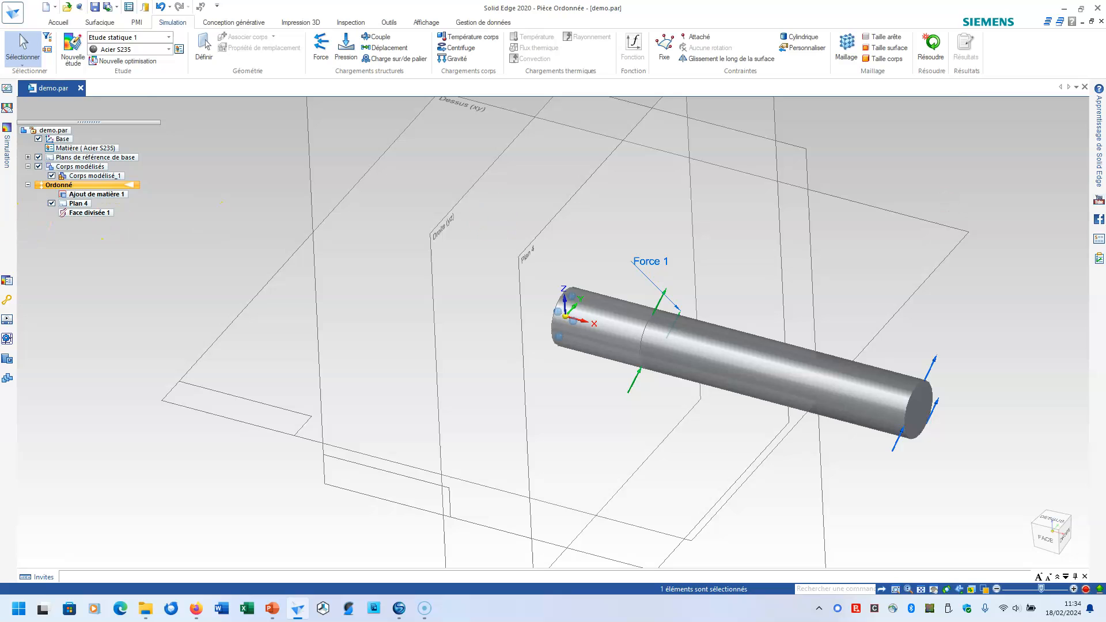
pyautogui.moveTo(5, 206)
pyautogui.click(65, 183)
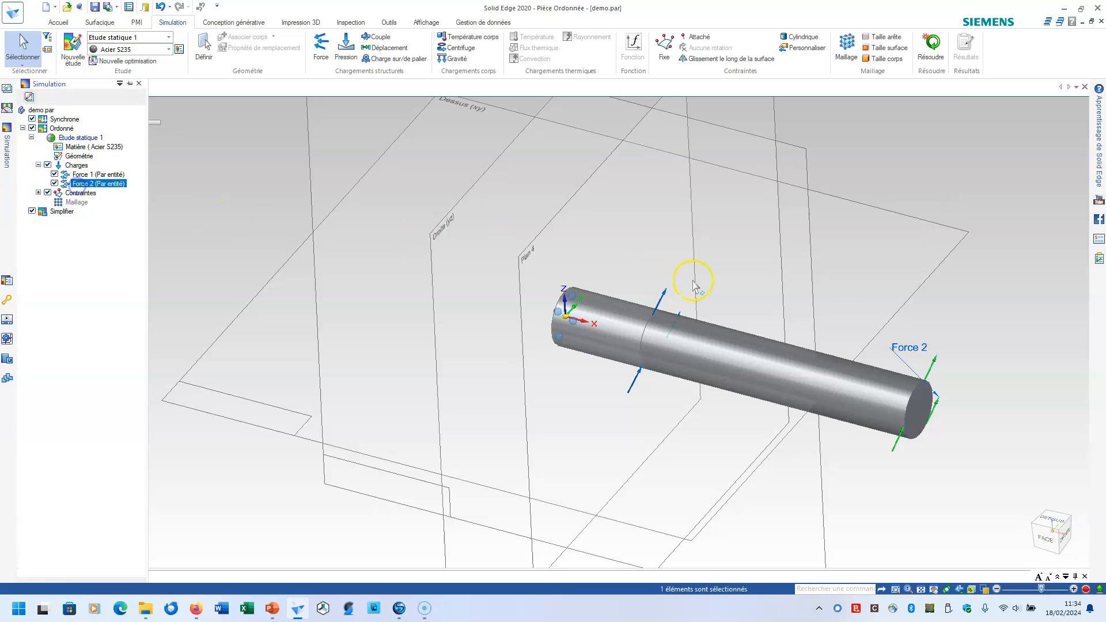
pyautogui.click(898, 349)
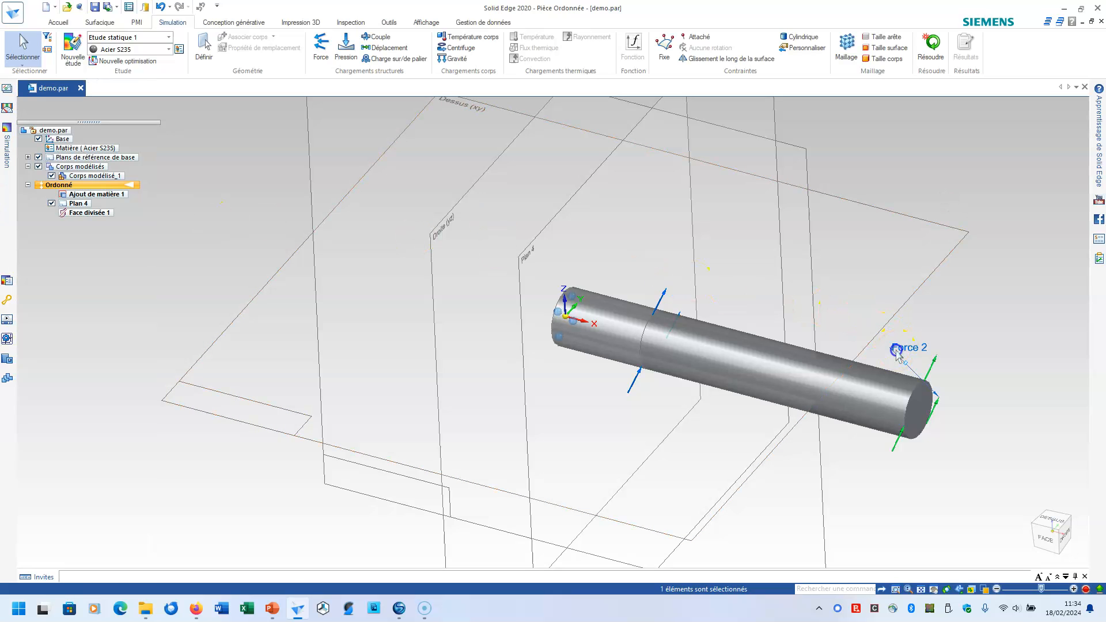
pyautogui.rightClick(957, 340)
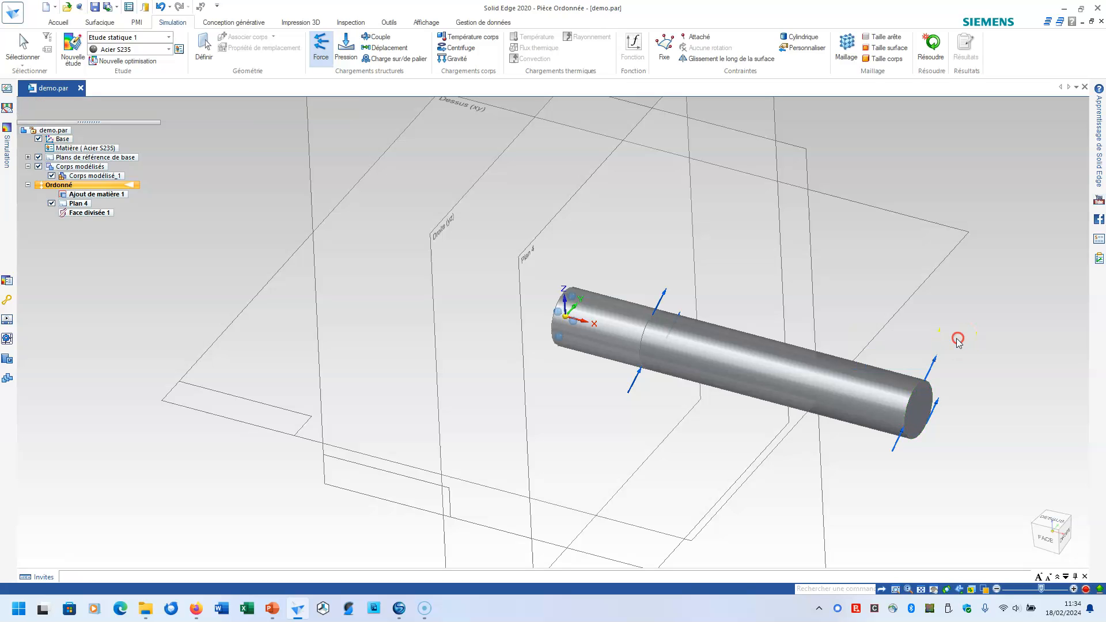
# Check how Force 1 is deactivated and reactivated in the study tree, and expand the constraints (Contraintes).
pyautogui.moveTo(8, 197)
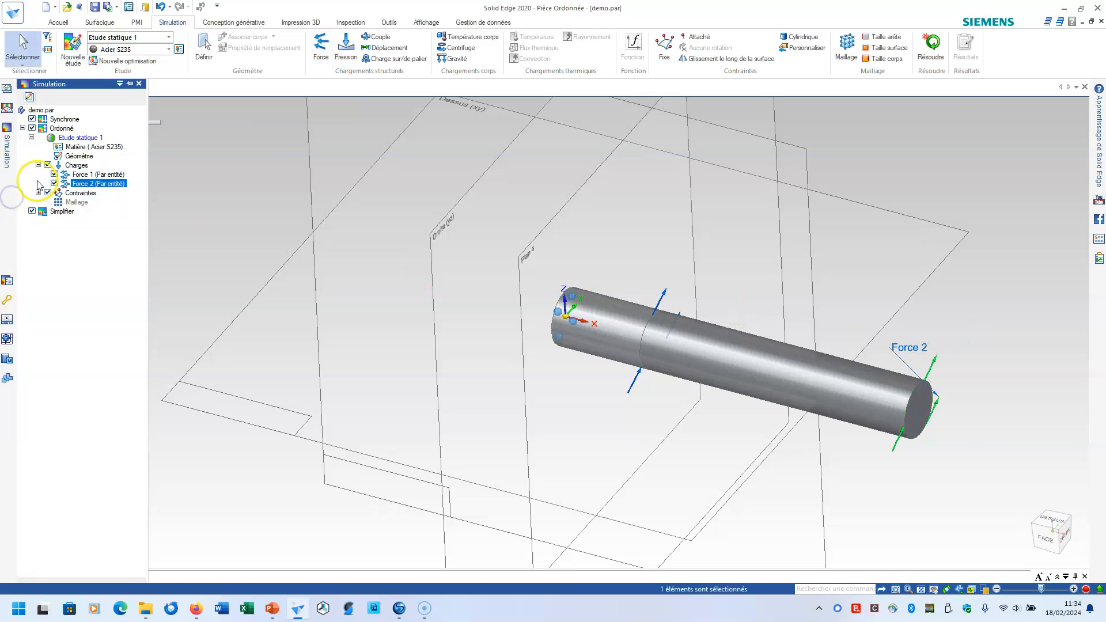
pyautogui.click(55, 174)
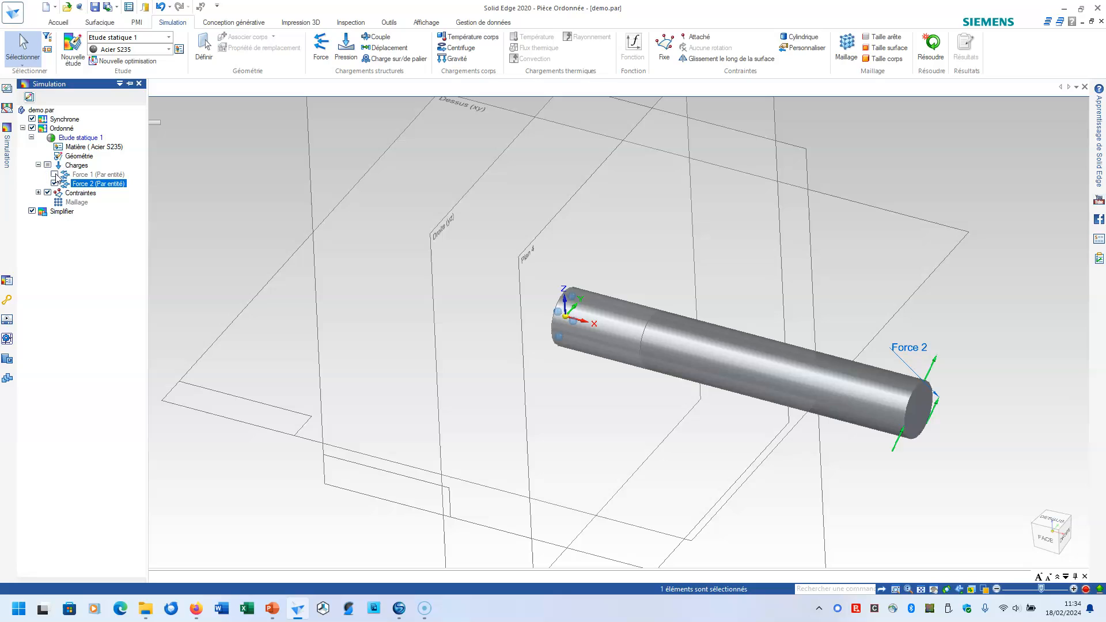
pyautogui.click(55, 174)
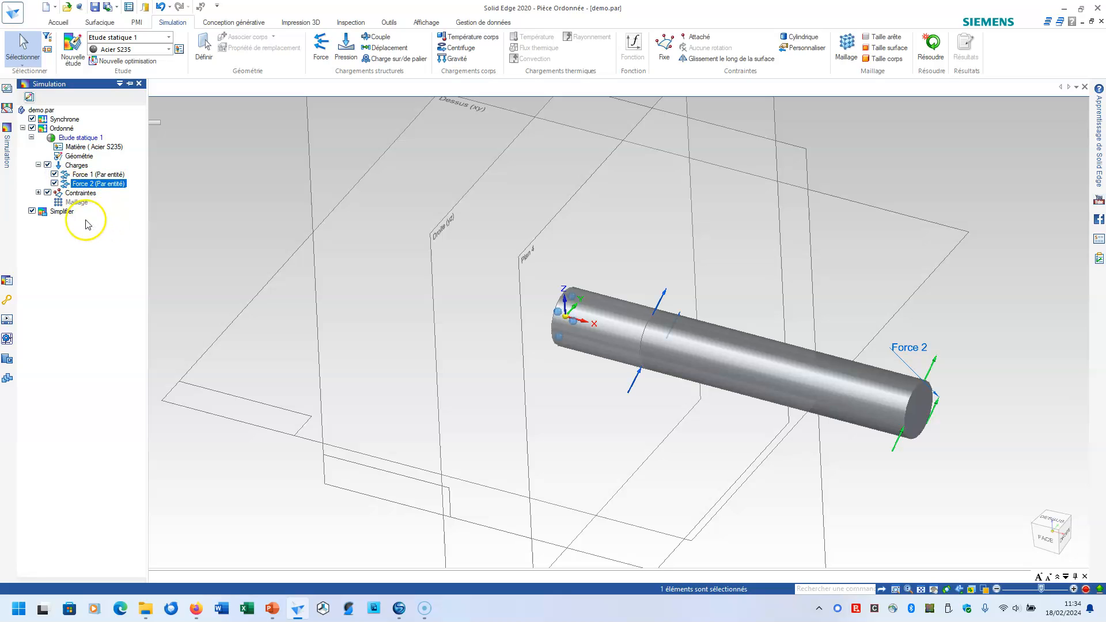
pyautogui.click(38, 193)
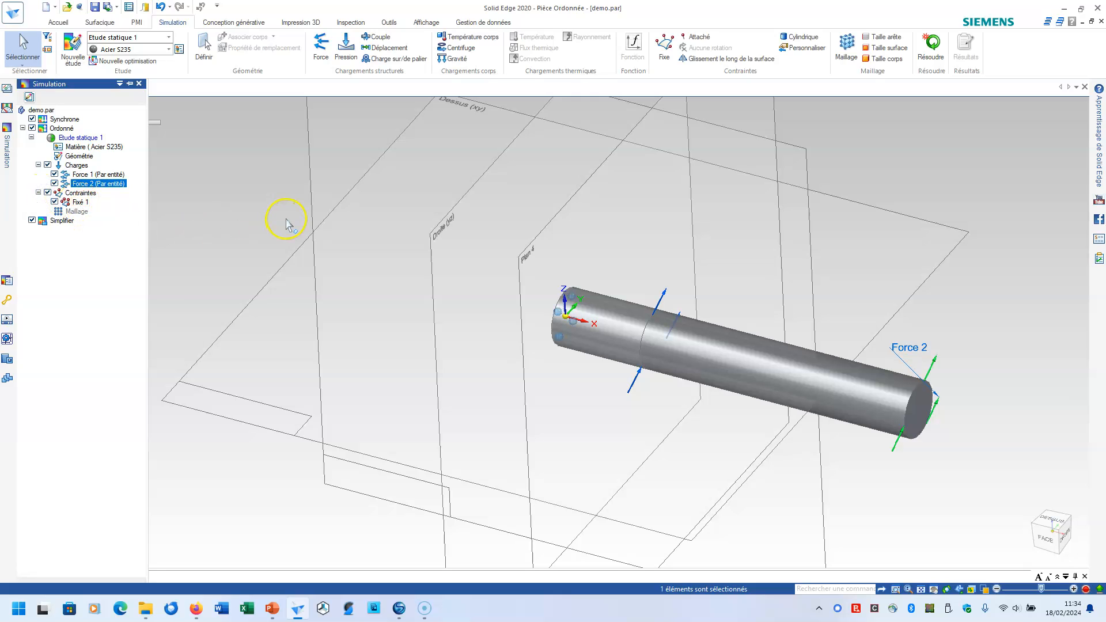
# Mesh the bar with tetrahedral elements at a subjective mesh size of 2.28 mm and solve the study.
pyautogui.click(846, 46)
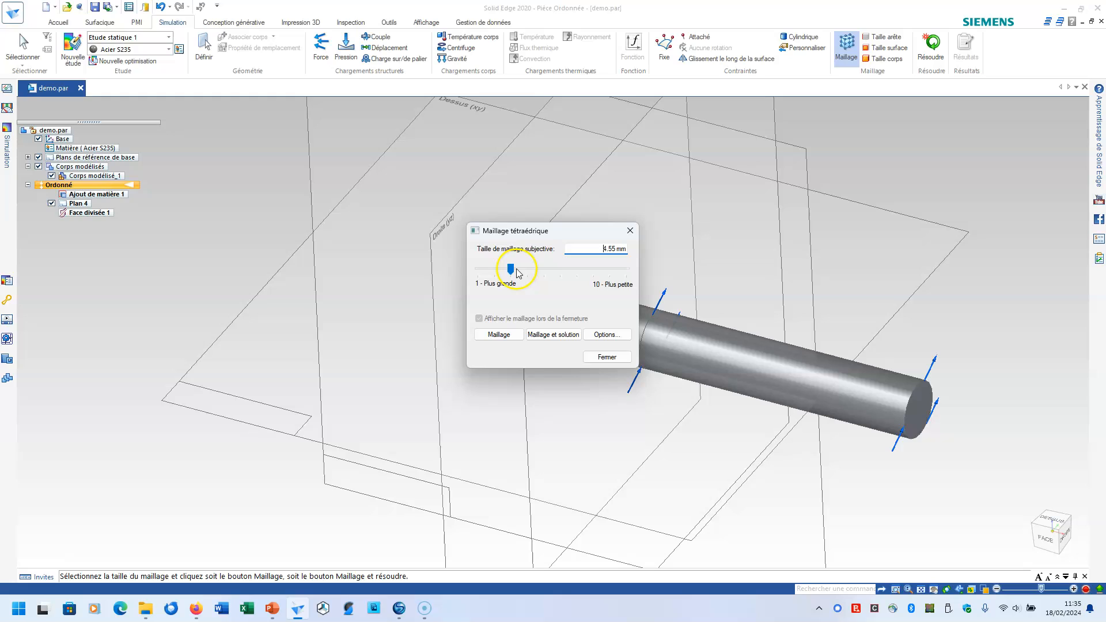
pyautogui.moveTo(513, 272); pyautogui.dragTo(485, 273)
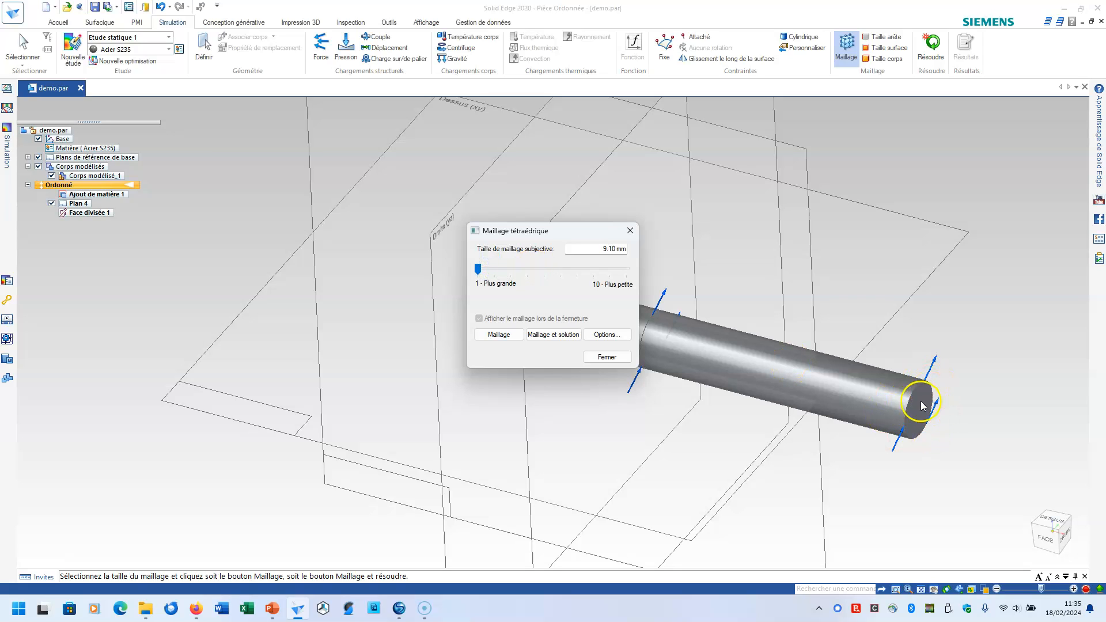
pyautogui.moveTo(480, 270); pyautogui.dragTo(592, 270)
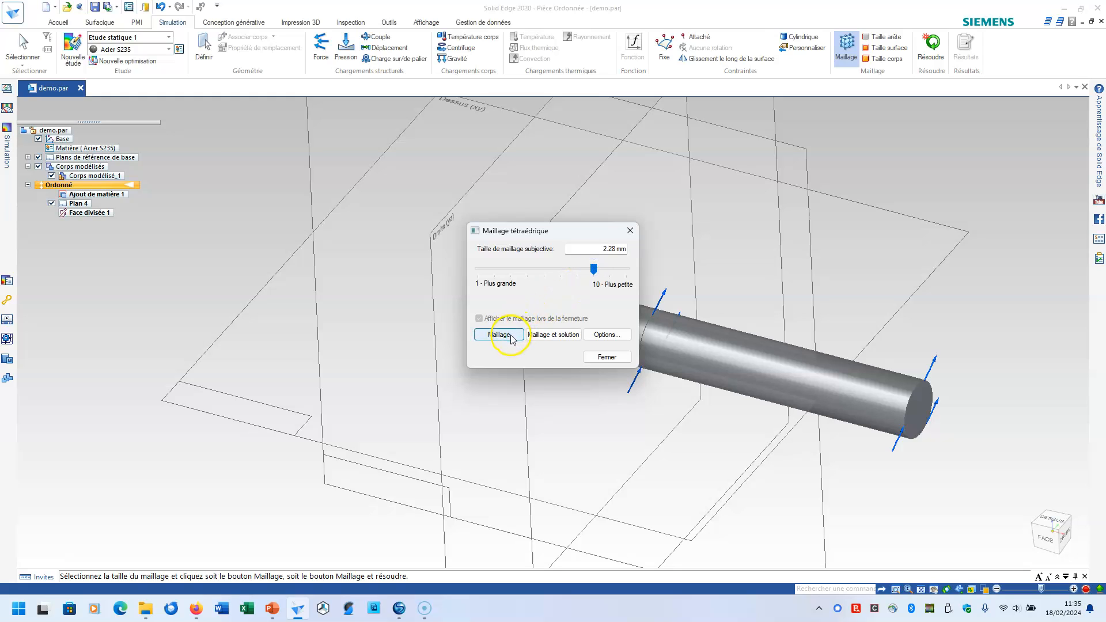
pyautogui.click(556, 335)
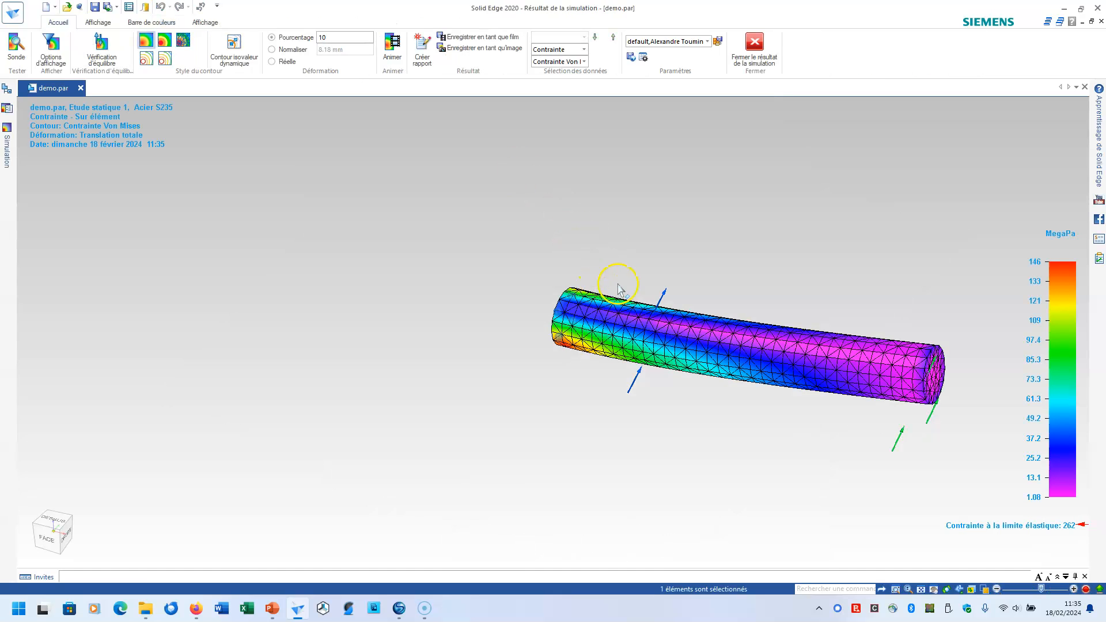
# Examine the Von Mises stress results, switch the display to total displacement (Déplacement), and close the simulation results.
pyautogui.moveTo(736, 451); pyautogui.dragTo(718, 465, button='middle')
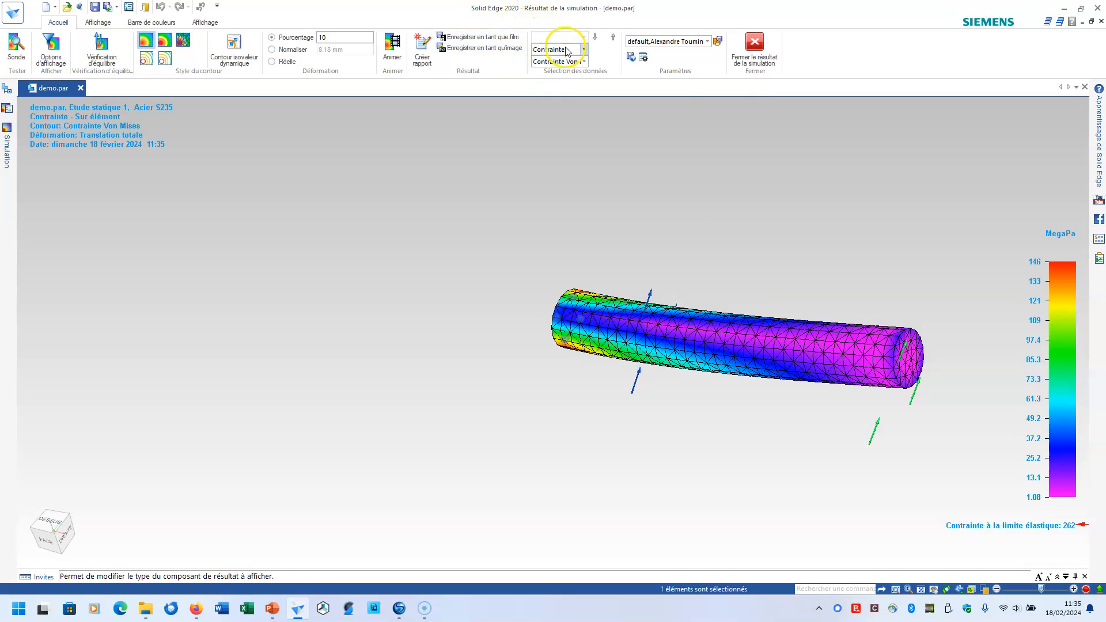
pyautogui.click(584, 50)
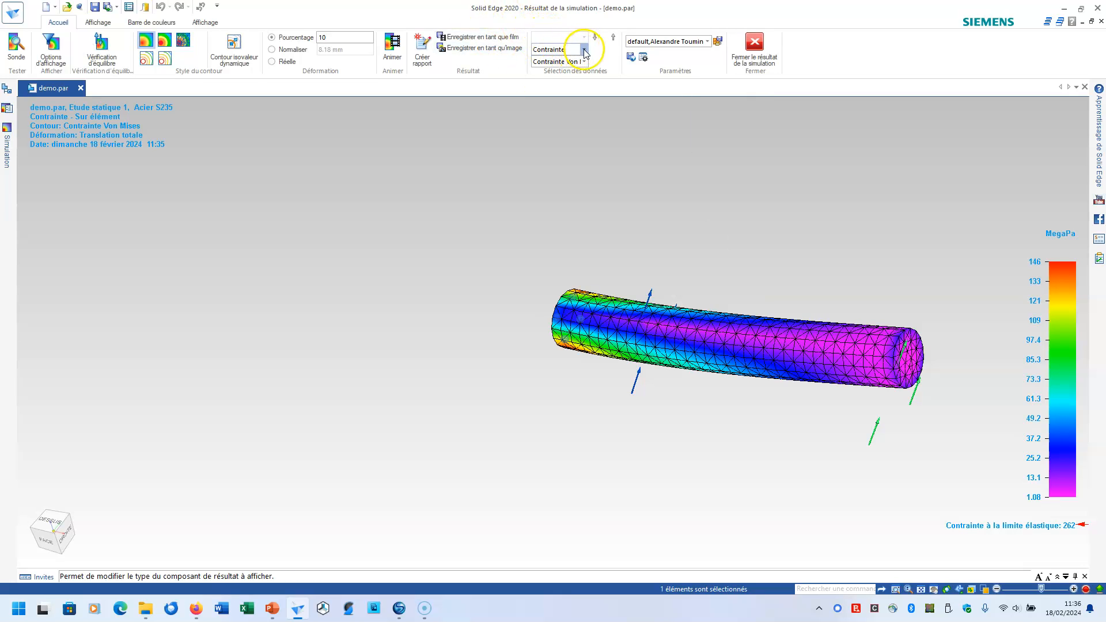
pyautogui.click(570, 61)
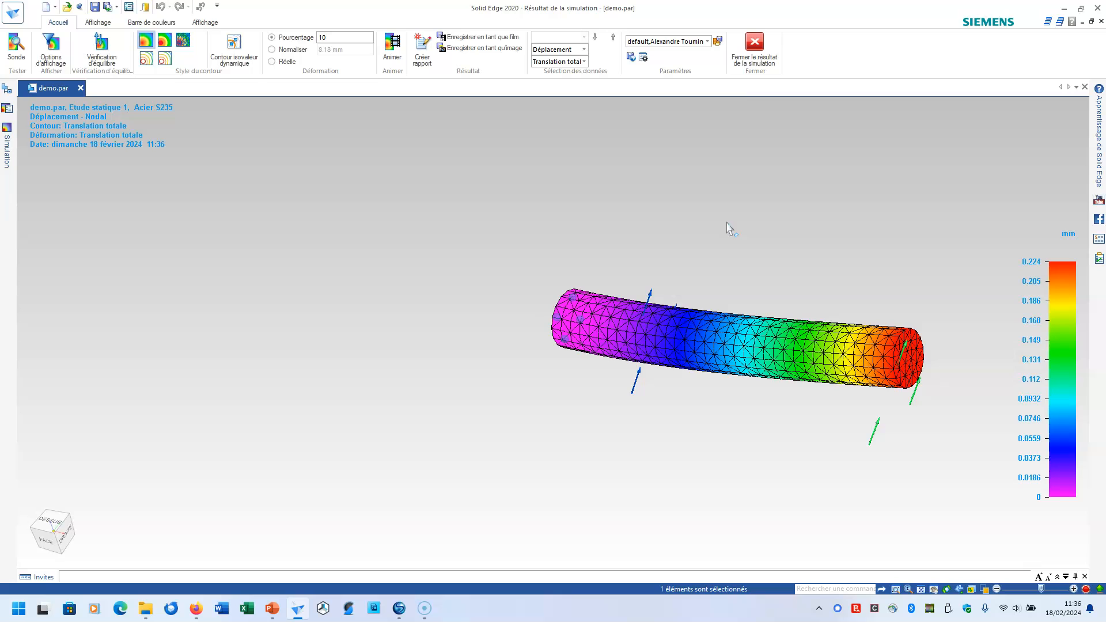
pyautogui.click(761, 41)
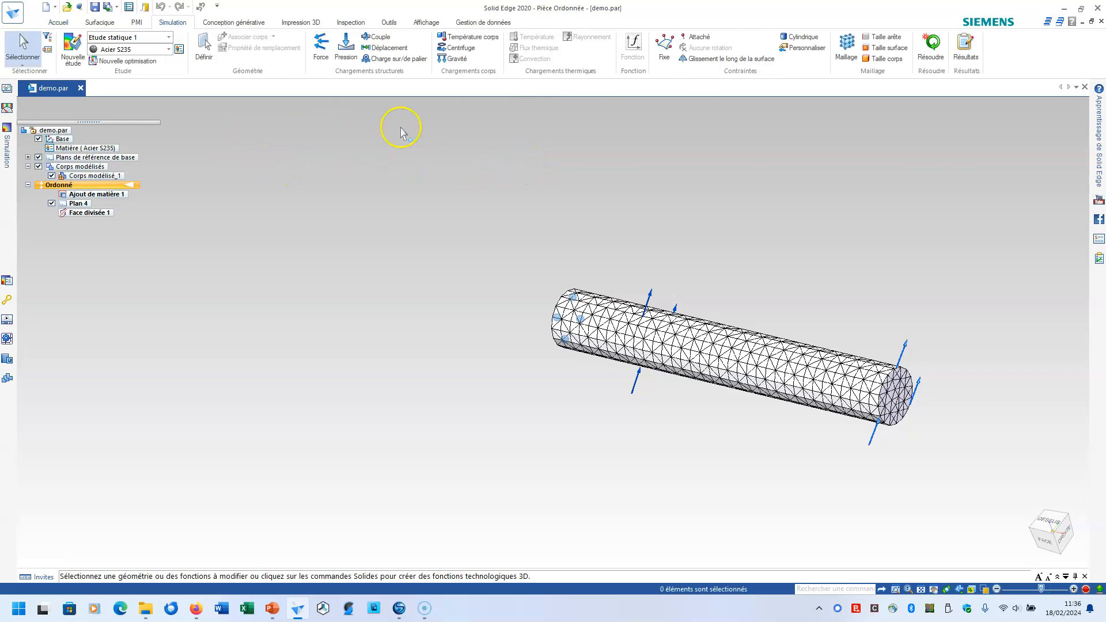
# Remesh the bar with the coarsest mesh setting, 9.10 mm, and solve the study again.
pyautogui.click(844, 47)
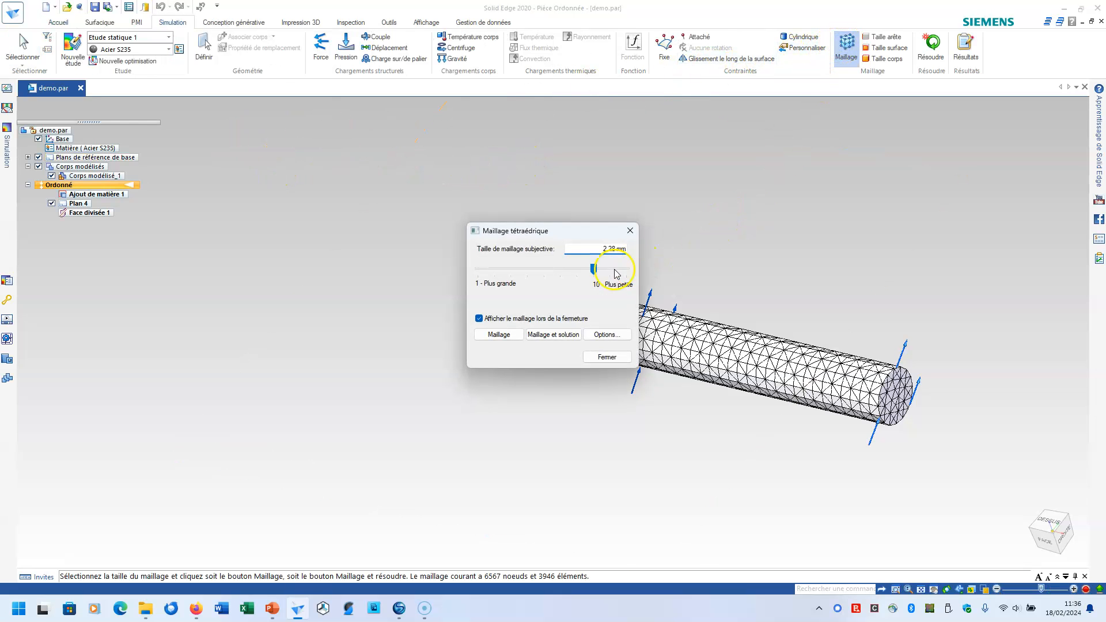
pyautogui.moveTo(591, 268); pyautogui.dragTo(477, 277)
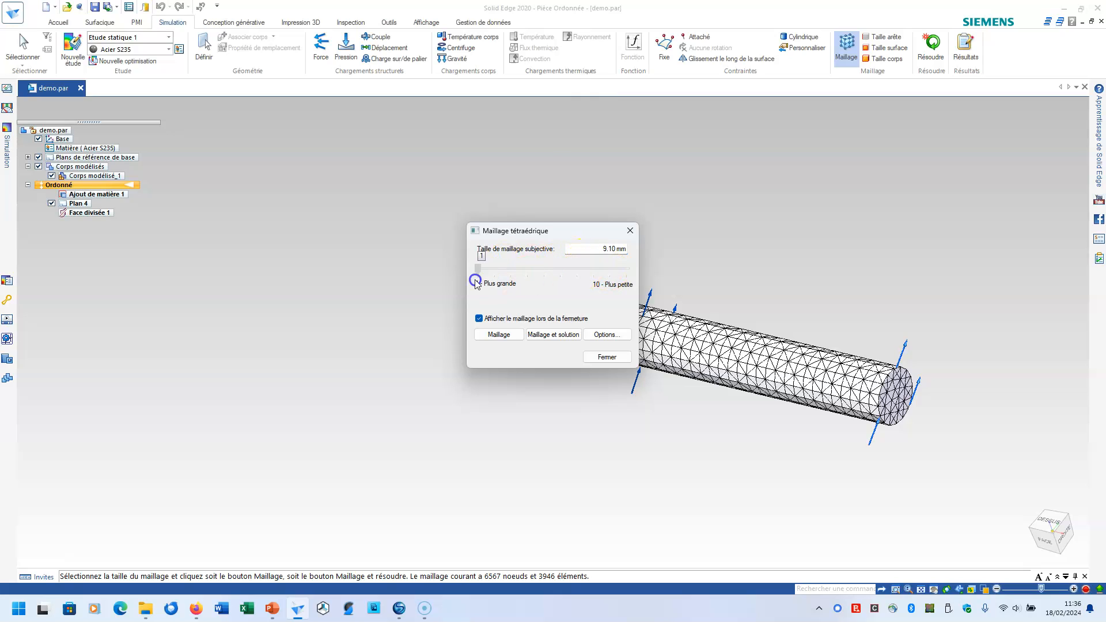
pyautogui.click(540, 337)
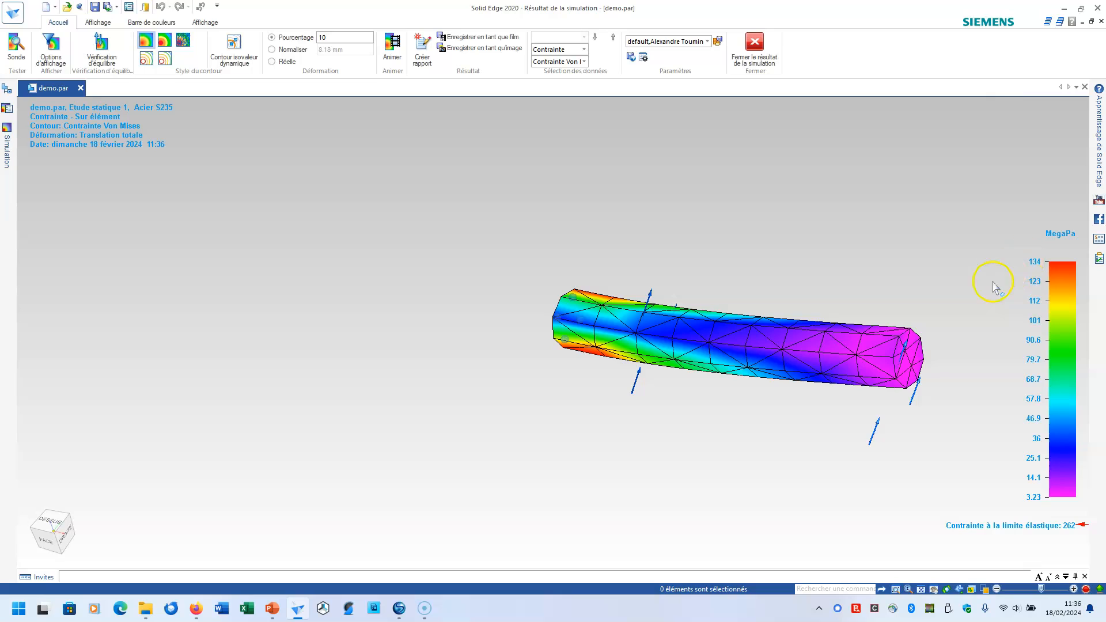
# Display the total displacement (Déplacement) for the coarse mesh, inspect the deformed bar, and return to the model.
pyautogui.click(583, 50)
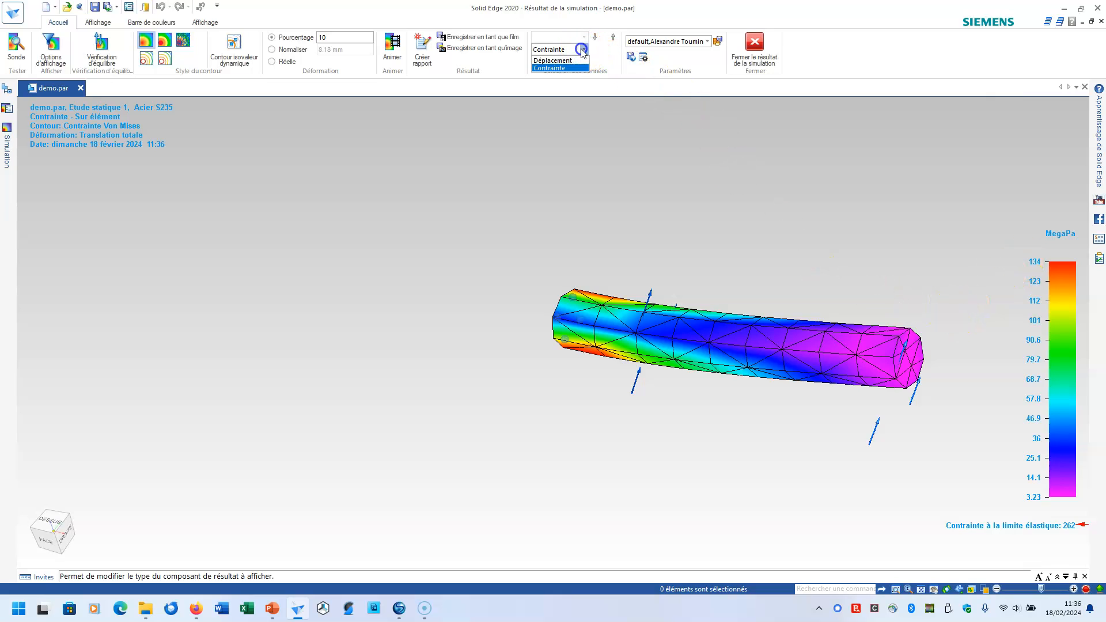
pyautogui.click(575, 61)
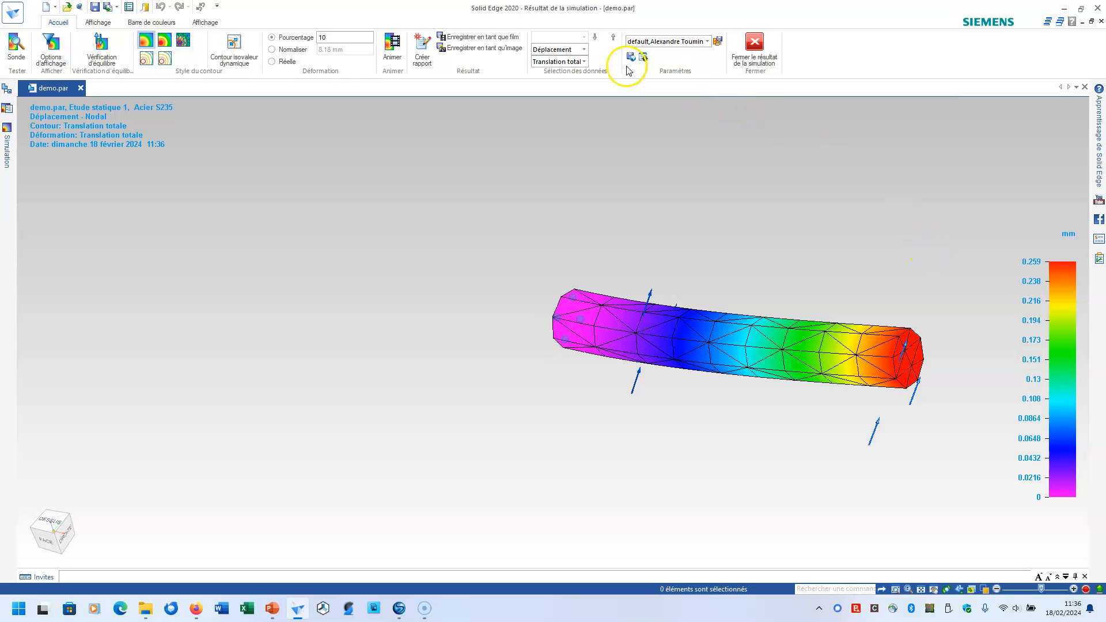
pyautogui.moveTo(881, 227); pyautogui.dragTo(852, 235, button='middle')
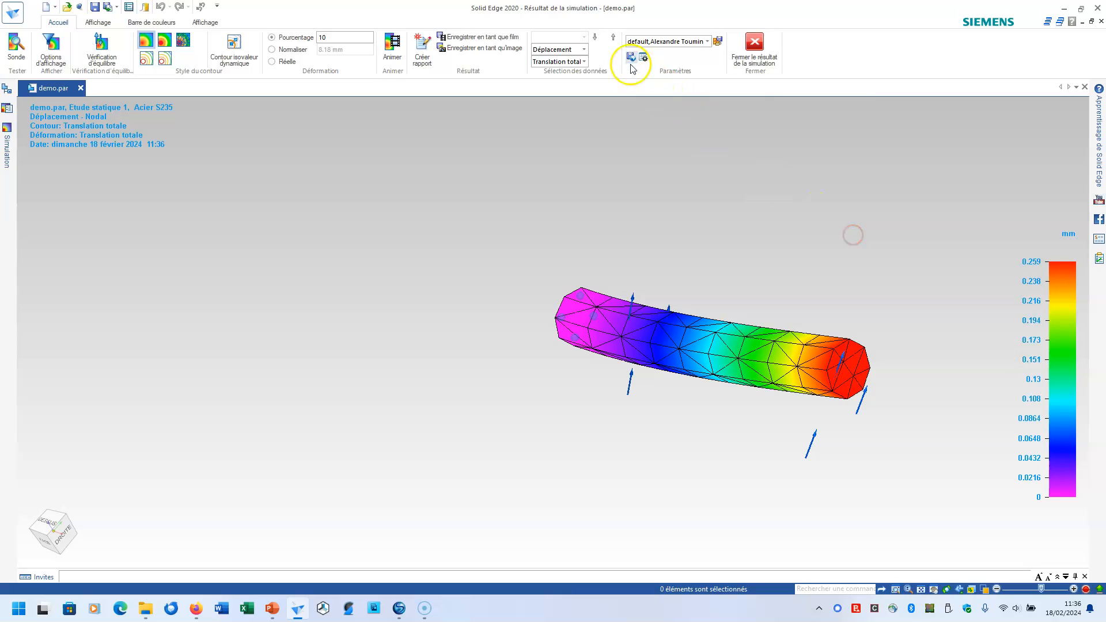
pyautogui.click(585, 50)
pyautogui.click(584, 52)
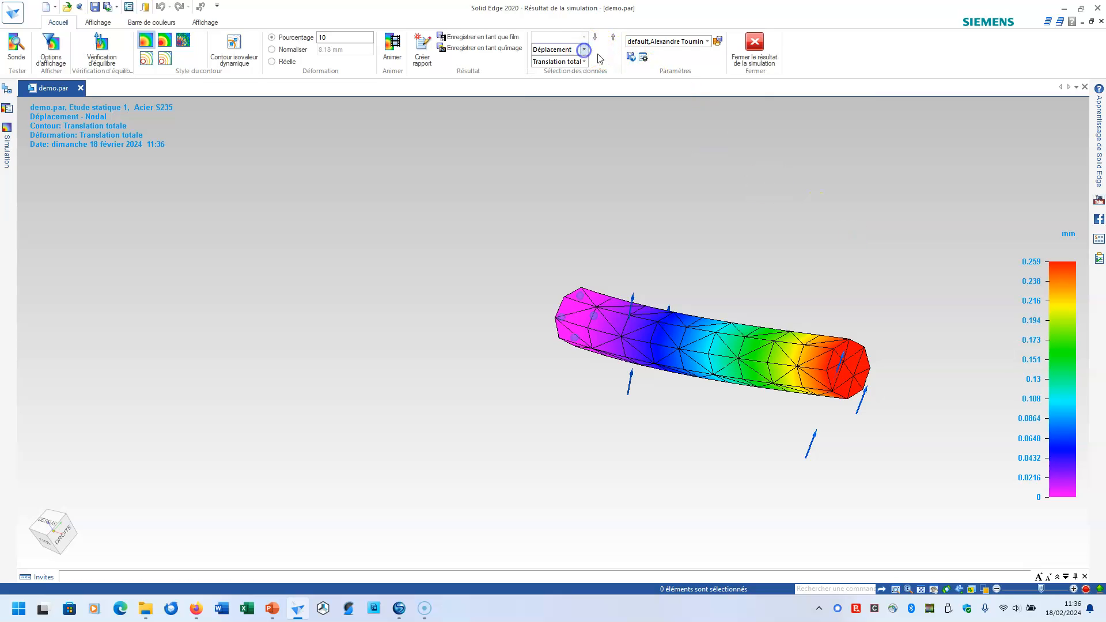
pyautogui.click(750, 50)
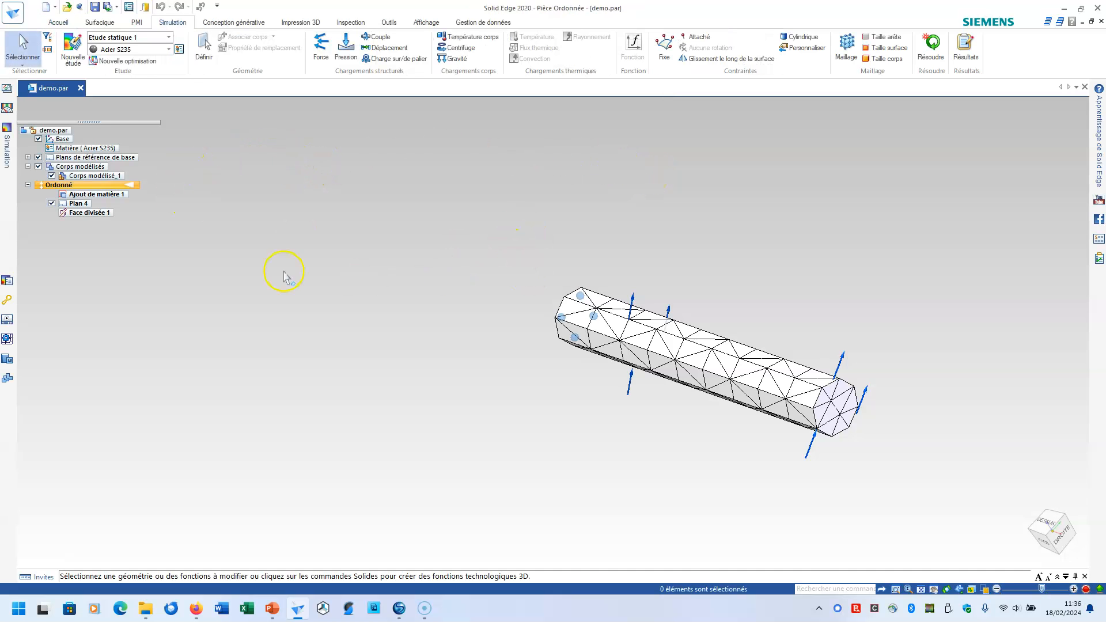
# Set the bar's diameter to 20 mm by editing the dimension of its extrusion (Ajout de matière 1).
pyautogui.click(118, 196)
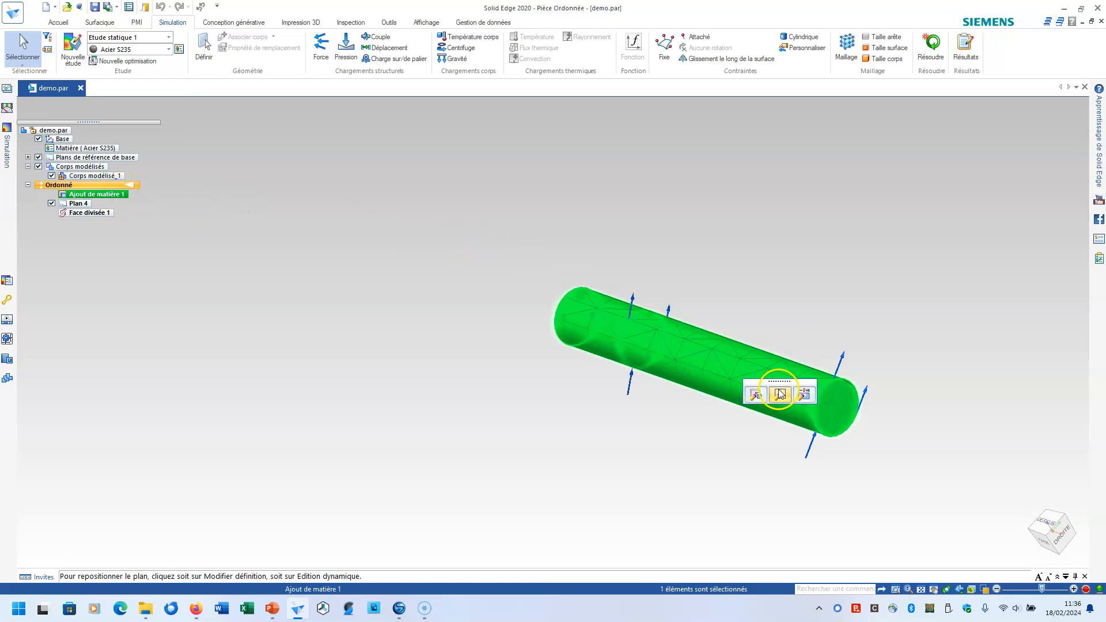
pyautogui.click(804, 394)
pyautogui.click(590, 232)
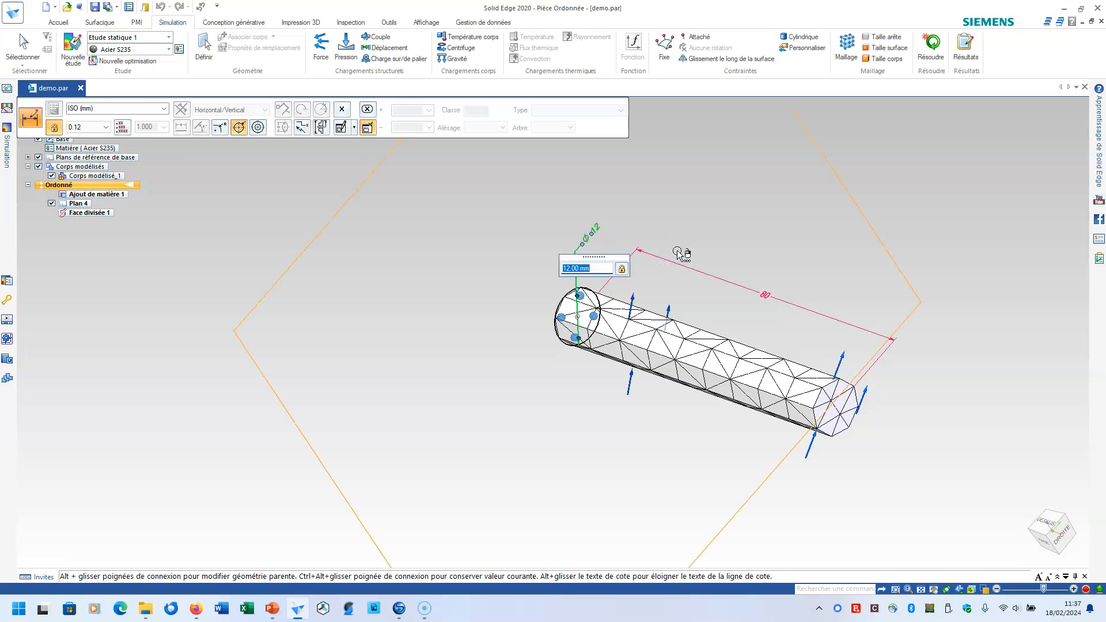
pyautogui.write('20')
pyautogui.press('Return')
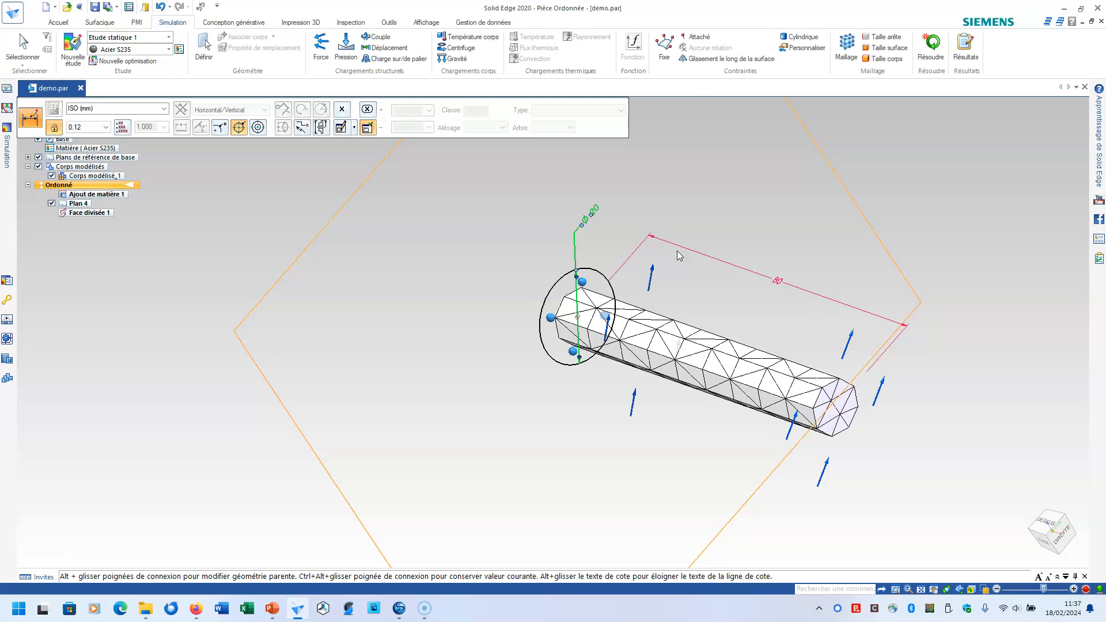
pyautogui.click(620, 154)
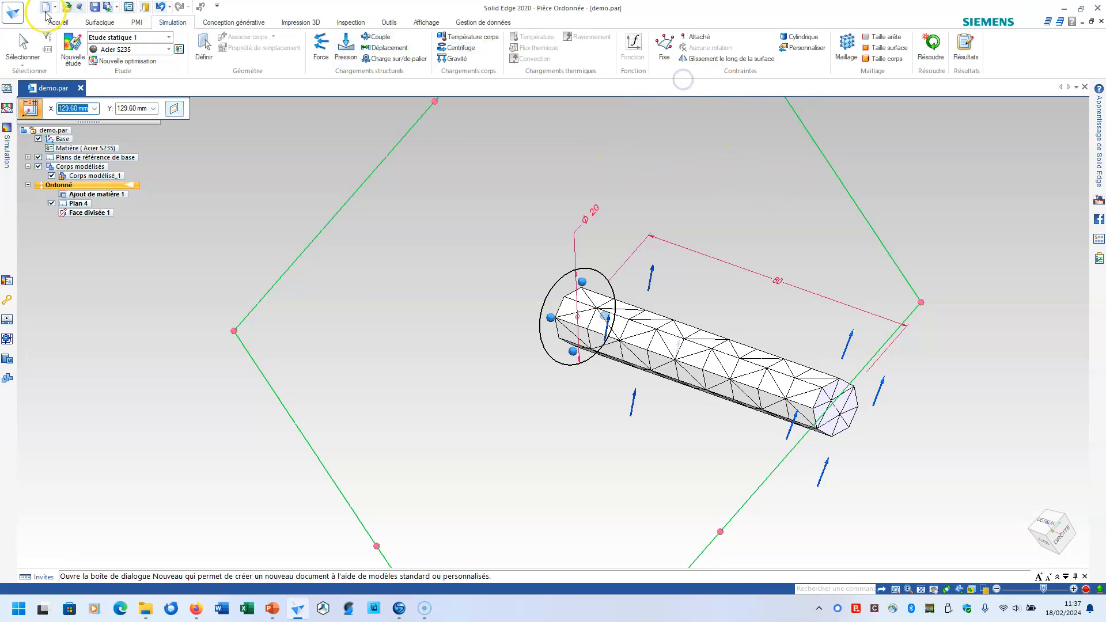
# Remesh the enlarged bar with a subjective mesh size of 2.03 mm and solve the study.
pyautogui.click(846, 45)
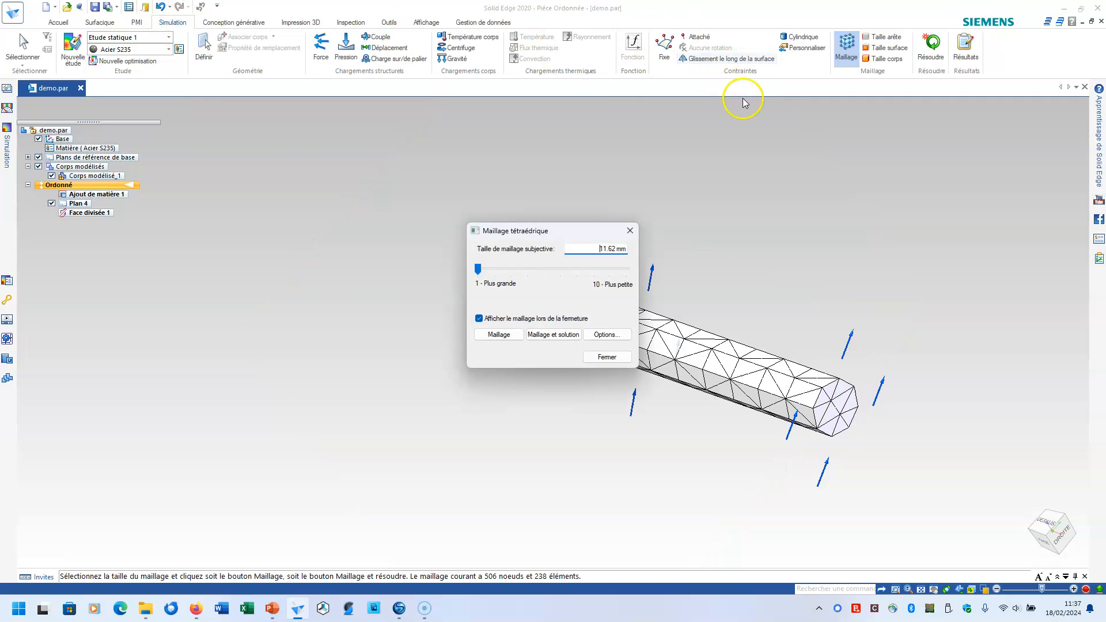
pyautogui.moveTo(477, 269); pyautogui.dragTo(609, 269)
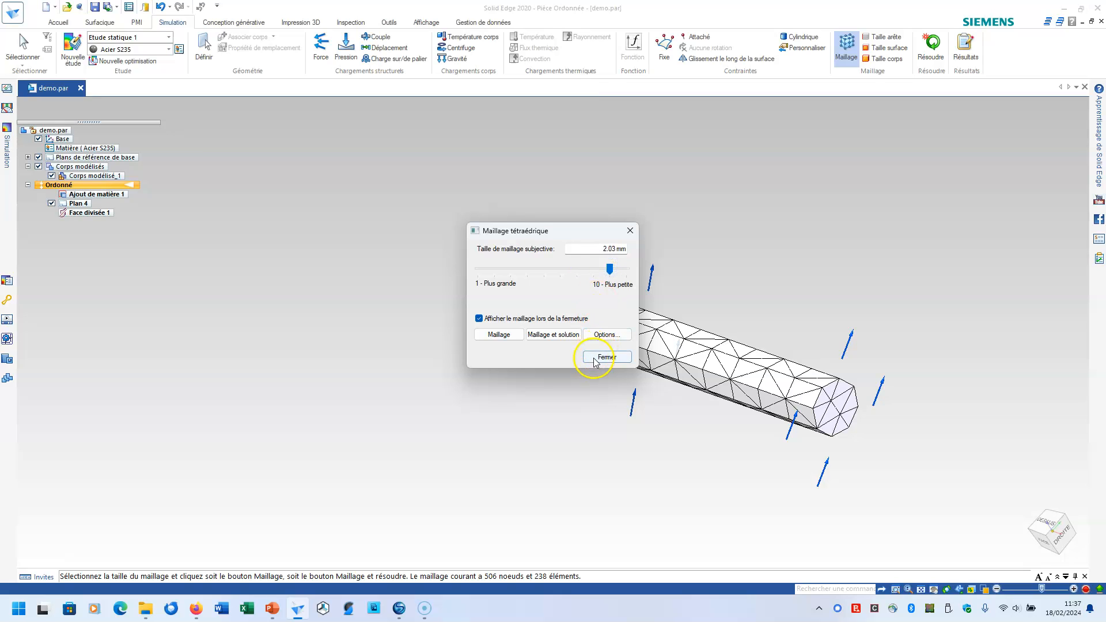
pyautogui.click(531, 335)
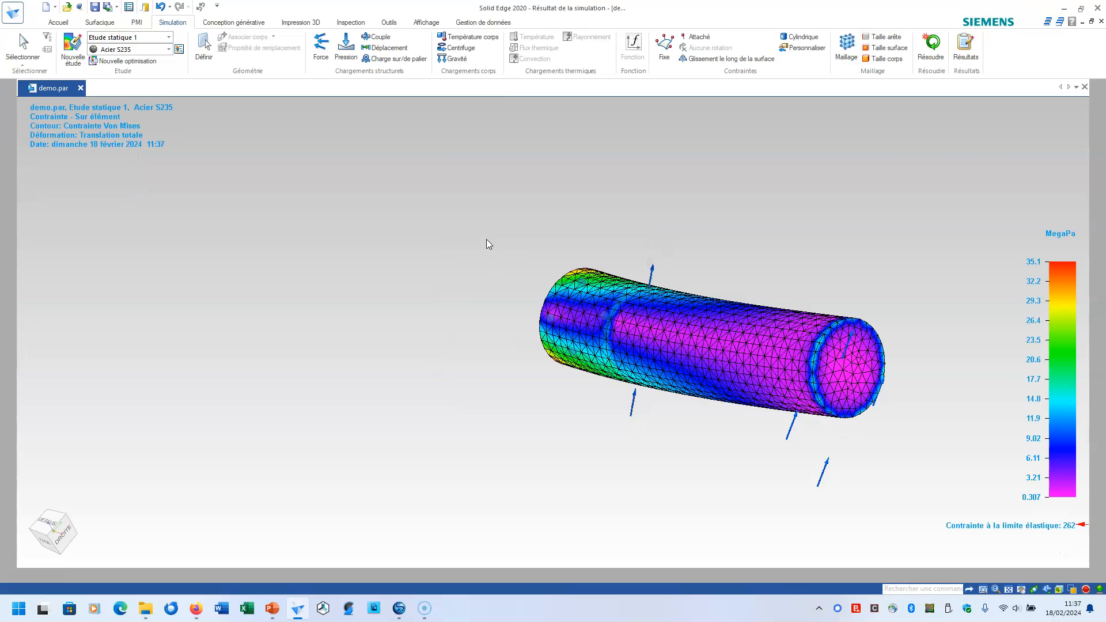
# Display the total displacement (Déplacement) of the 20 mm bar and inspect its deformed shape against the original geometry.
pyautogui.moveTo(903, 266)
pyautogui.mouseDown(button='middle')
pyautogui.moveTo(859, 254)
pyautogui.moveTo(898, 264)
pyautogui.moveTo(887, 264)
pyautogui.mouseUp(button='middle')
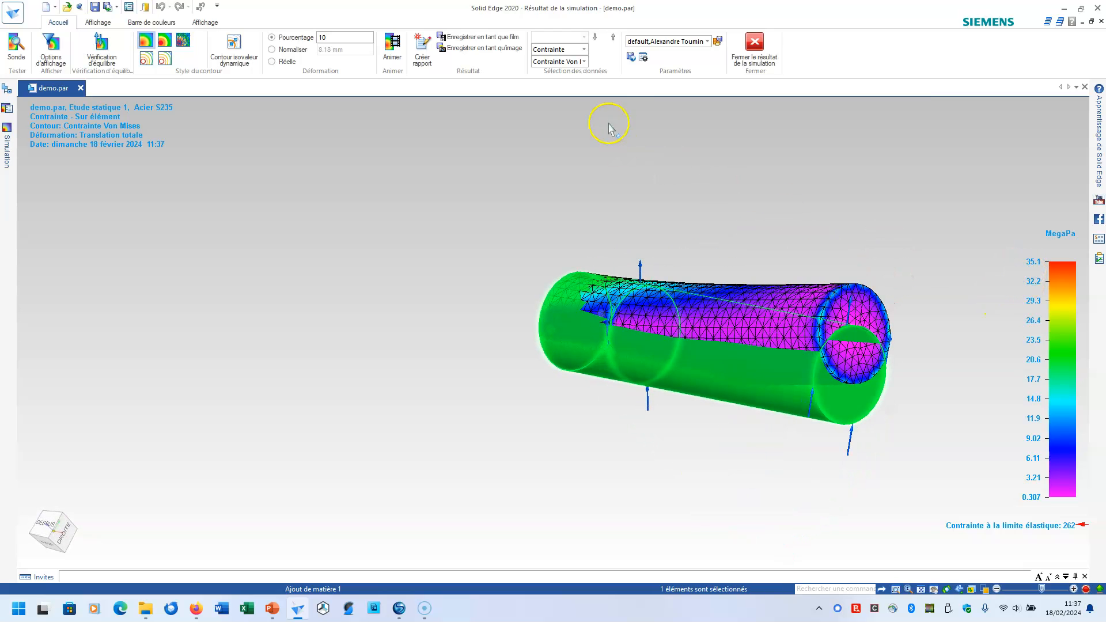
pyautogui.click(583, 50)
pyautogui.click(568, 58)
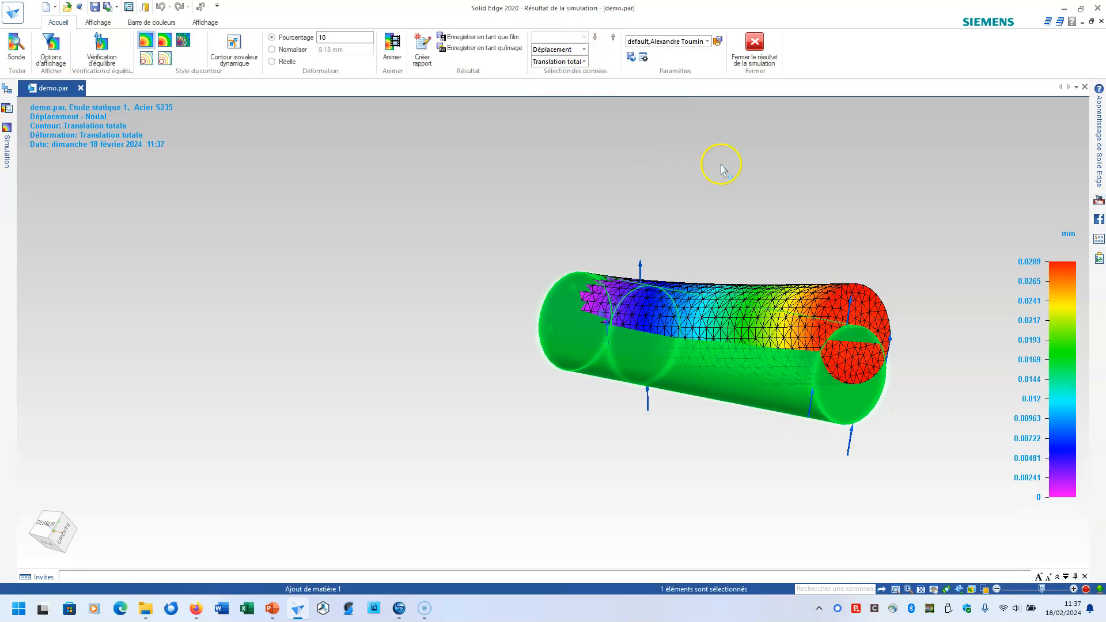
pyautogui.click(583, 51)
pyautogui.click(580, 60)
pyautogui.moveTo(790, 197); pyautogui.dragTo(787, 219, button='middle')
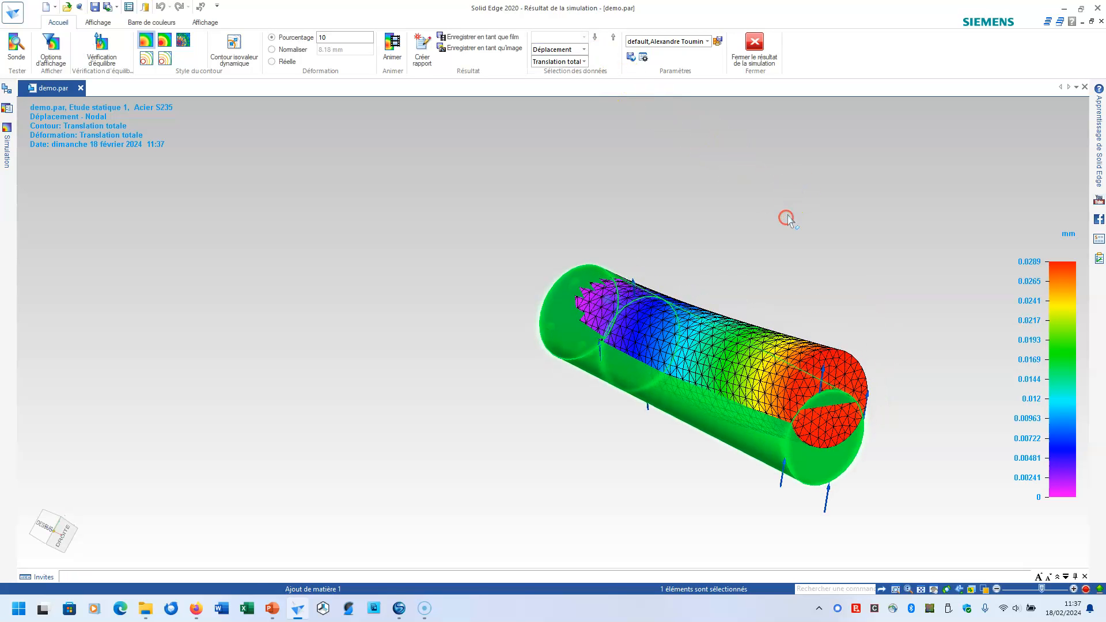